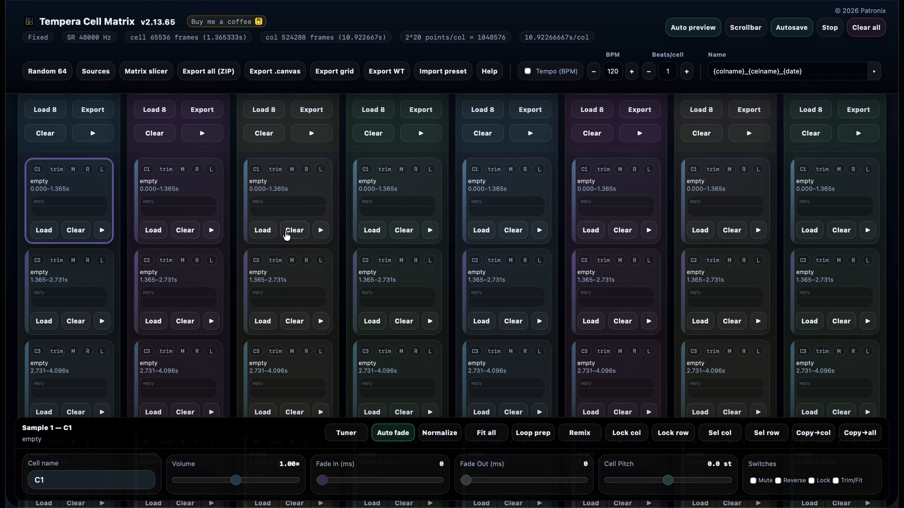
- Load the sample Ghosthack Musical Loop_80_Vision_G Minor.wav from the Musical Loops folder into the Matrix slicer
left_click(147, 73)
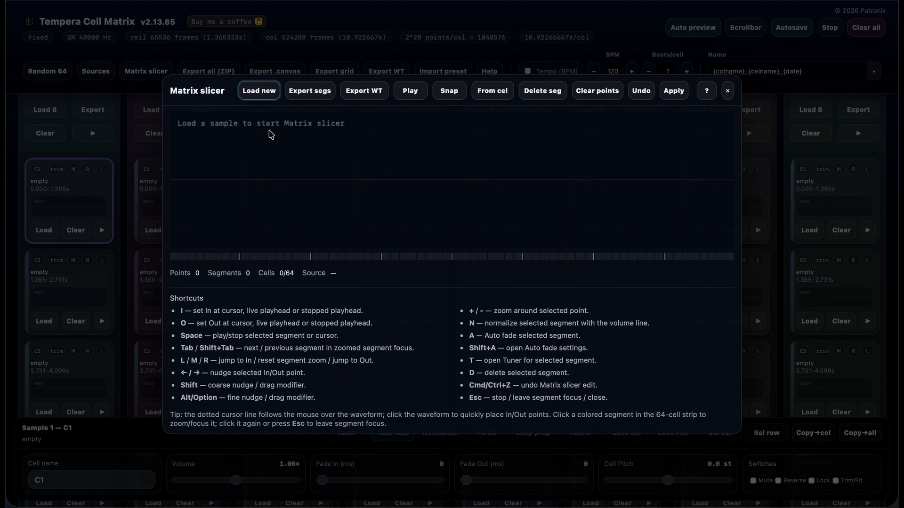
left_click(261, 92)
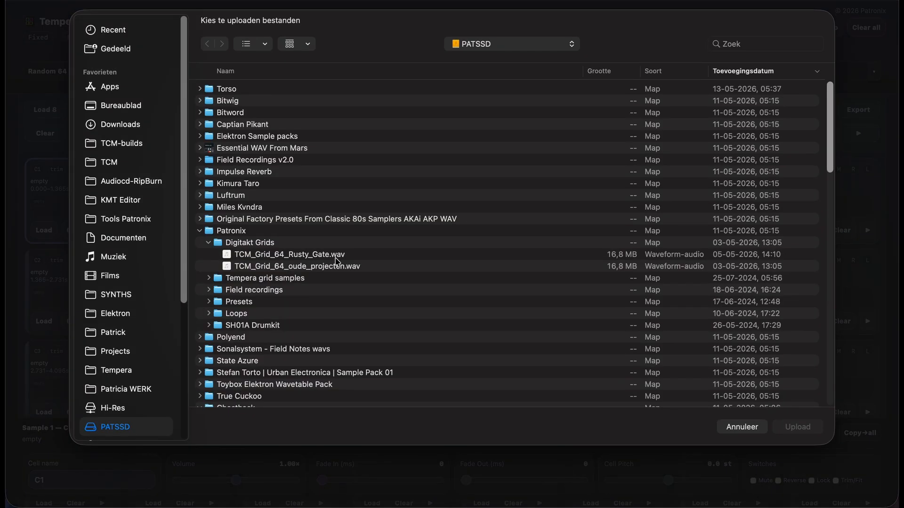
scroll(337, 262, "down", 5)
scroll(337, 262, "down", 10)
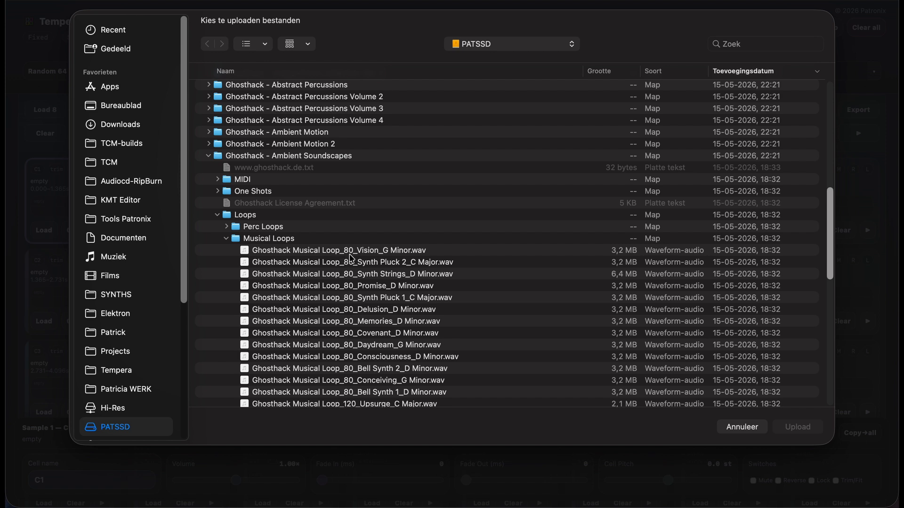
scroll(354, 256, "down", 5)
scroll(354, 254, "down", 15)
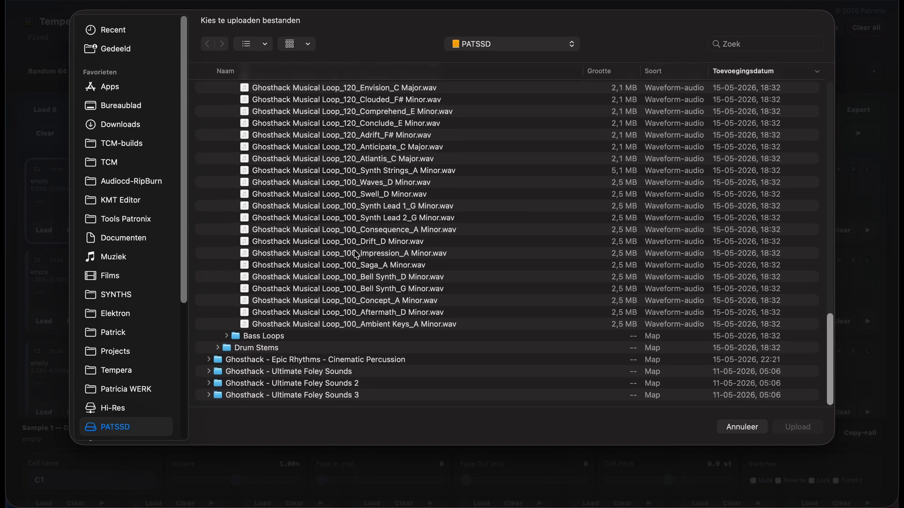
scroll(354, 254, "up", 15)
scroll(354, 255, "down", 12)
scroll(357, 254, "up", 15)
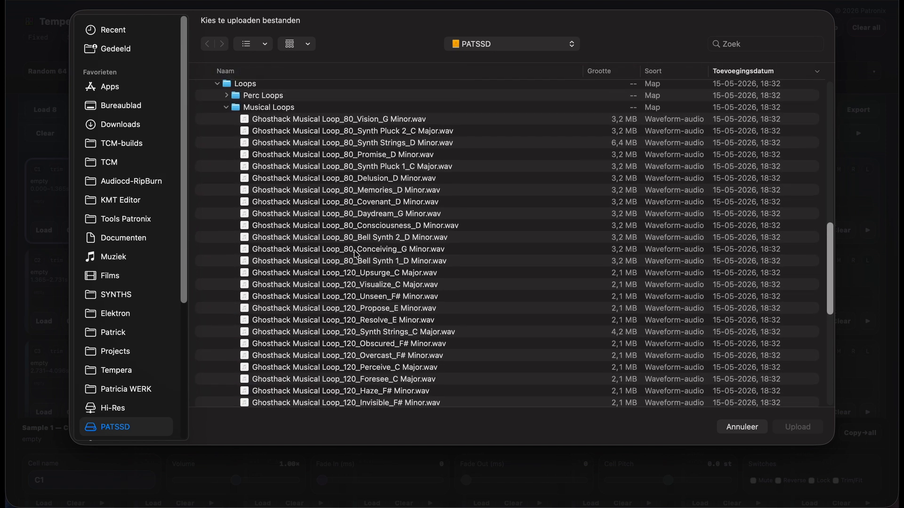
double_click(340, 158)
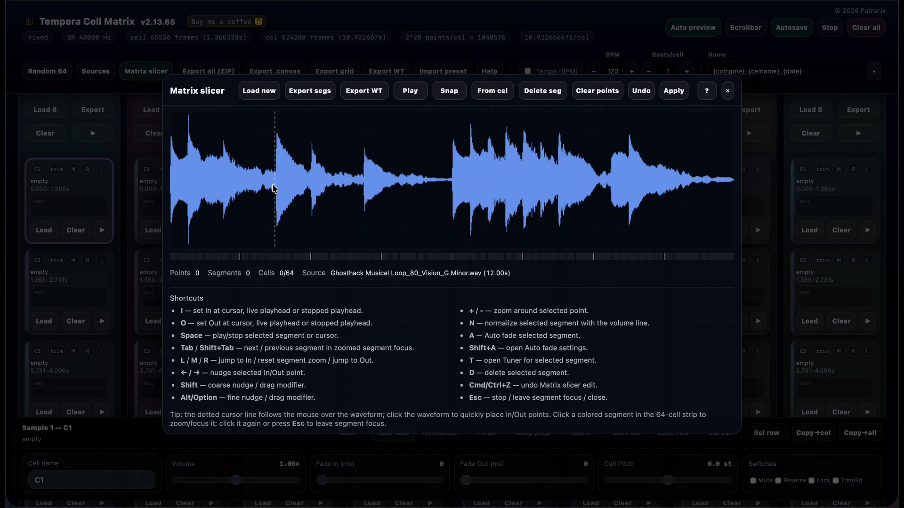
- Place In and Out points for three trial segments along the waveform and clear all the points again
left_click(188, 182)
left_click(275, 197)
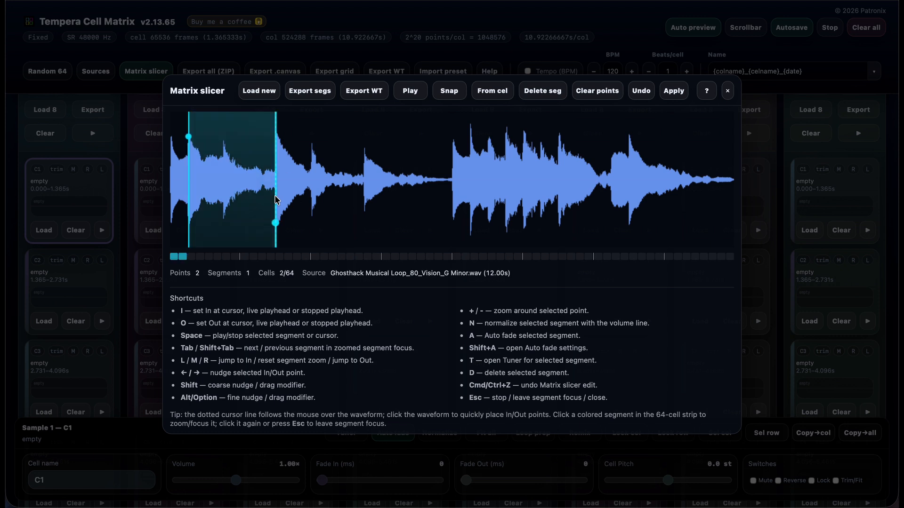
left_click(367, 197)
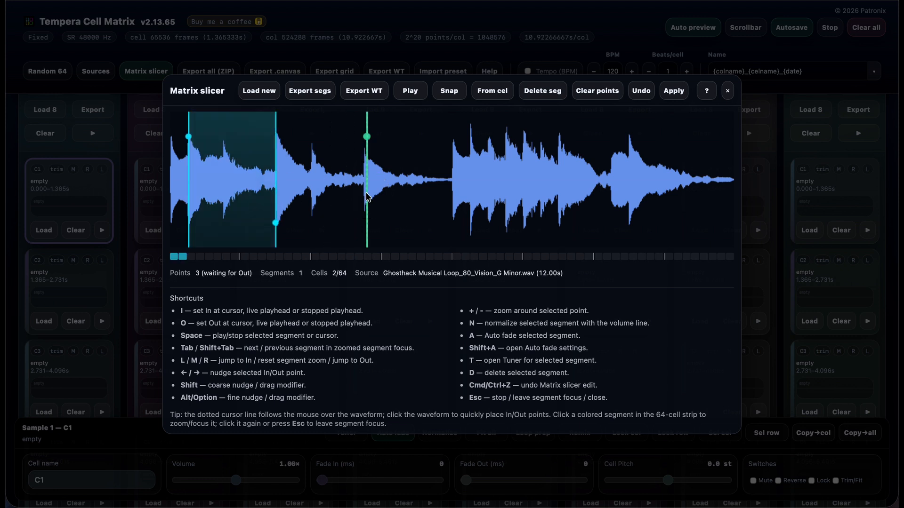
left_click(454, 195)
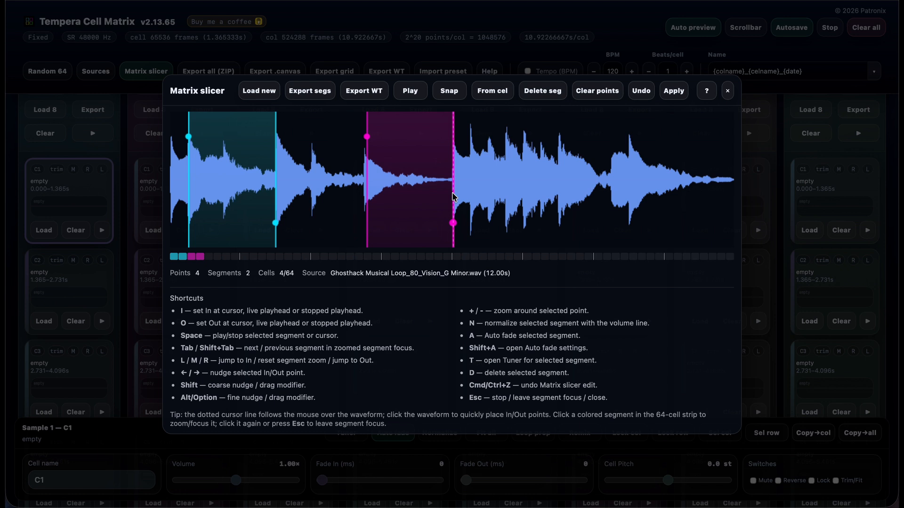
left_click(528, 176)
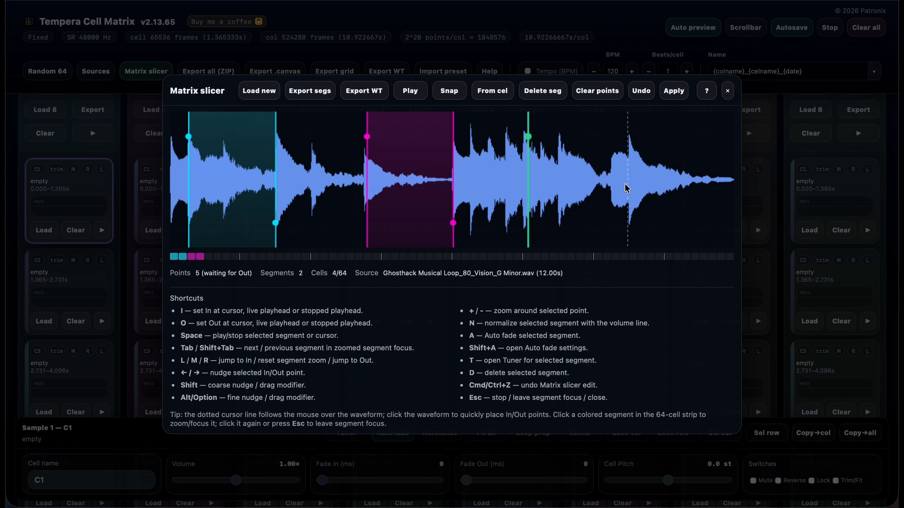
left_click(603, 189)
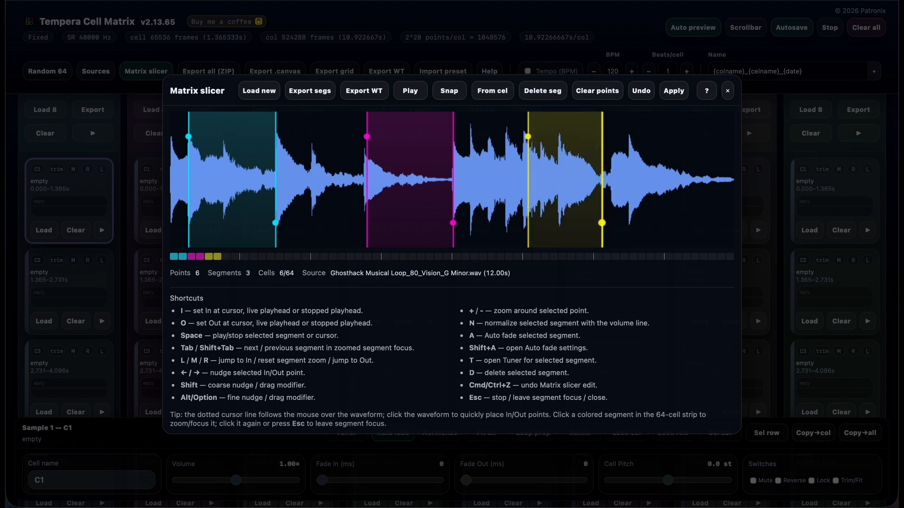
left_click(541, 91)
left_click(597, 92)
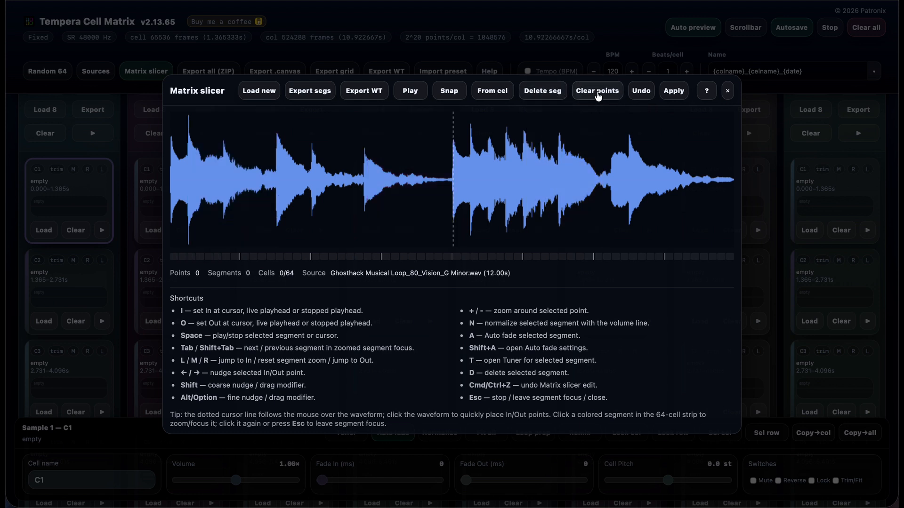
- Mark three segments live during playback, with the second at about 4.28–5.39 s and the third at about 5.88–9.10 s
left_click(276, 187)
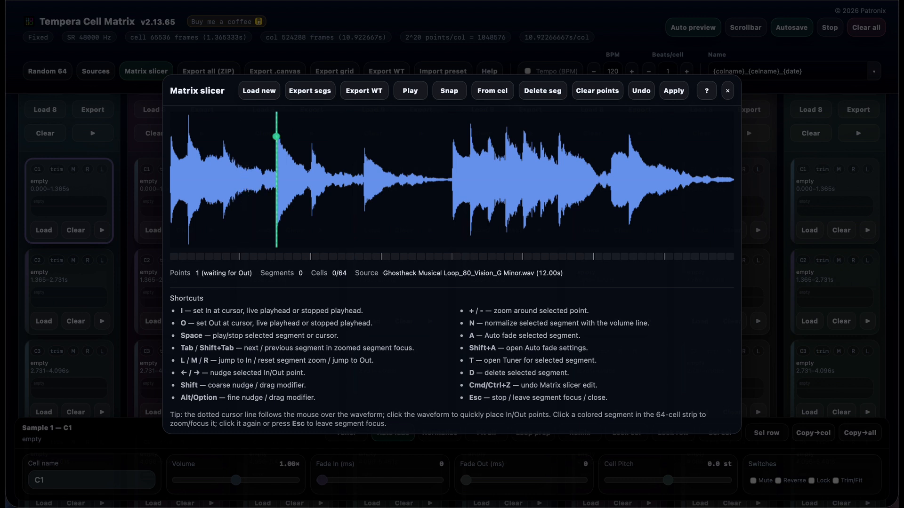
key("space")
key("o")
key("i")
key("o")
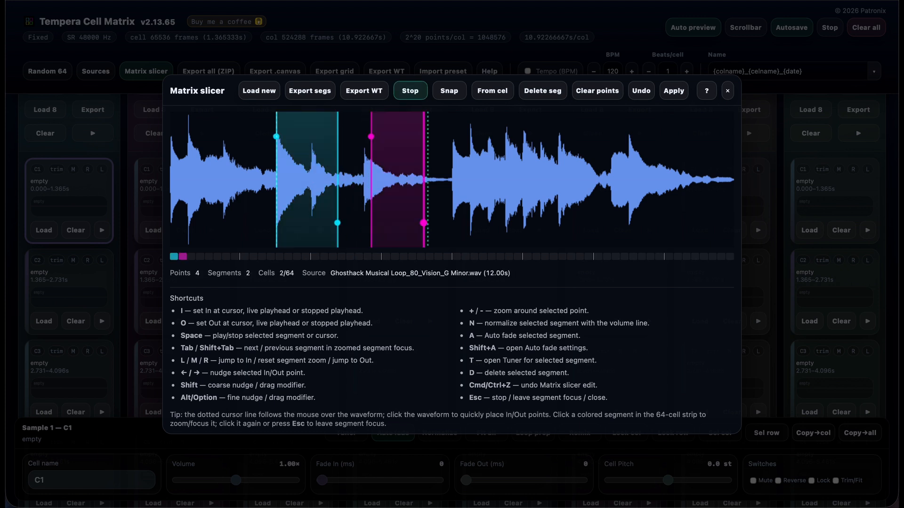
key("i")
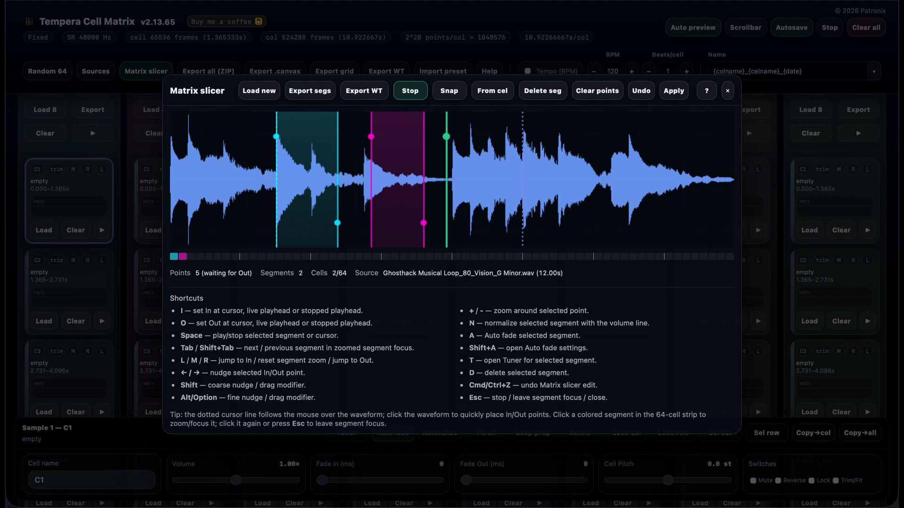
key("o")
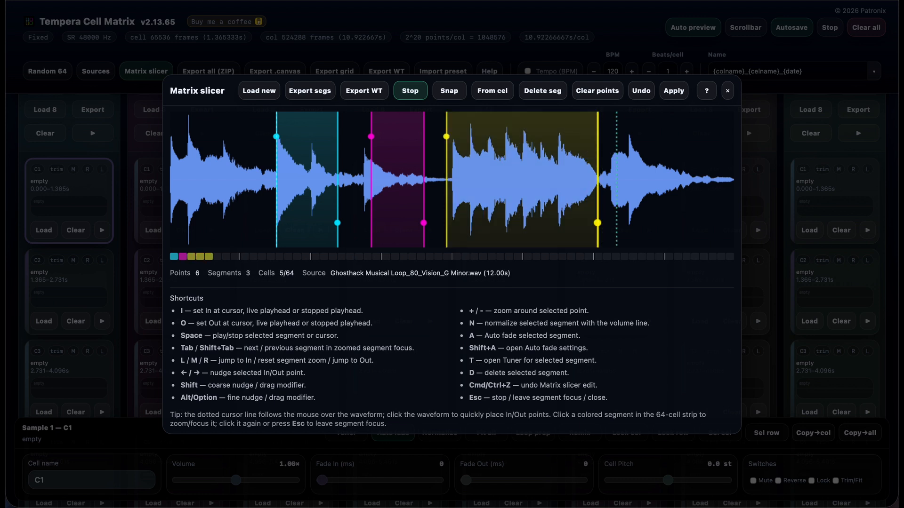
key("space")
- Focus on segment 03 and move its In point to the note onset at 6.00 s
left_click(204, 258)
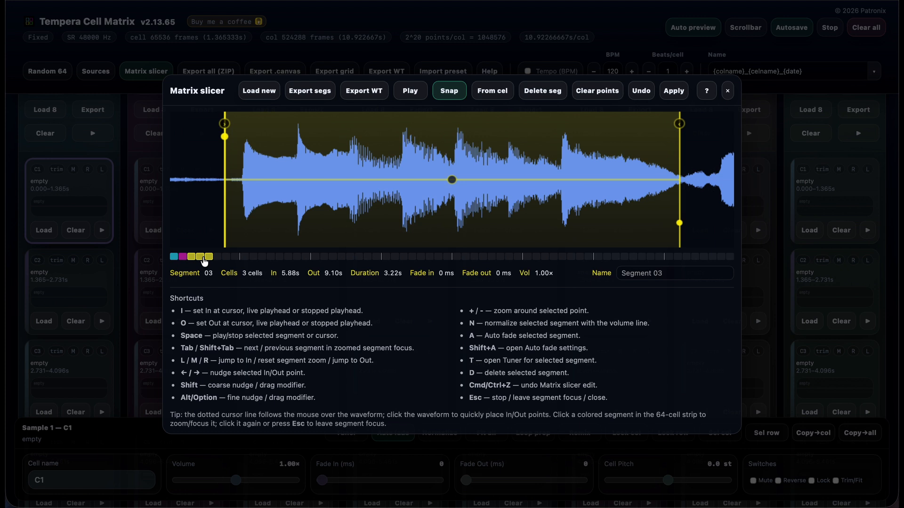
key("shift+Tab")
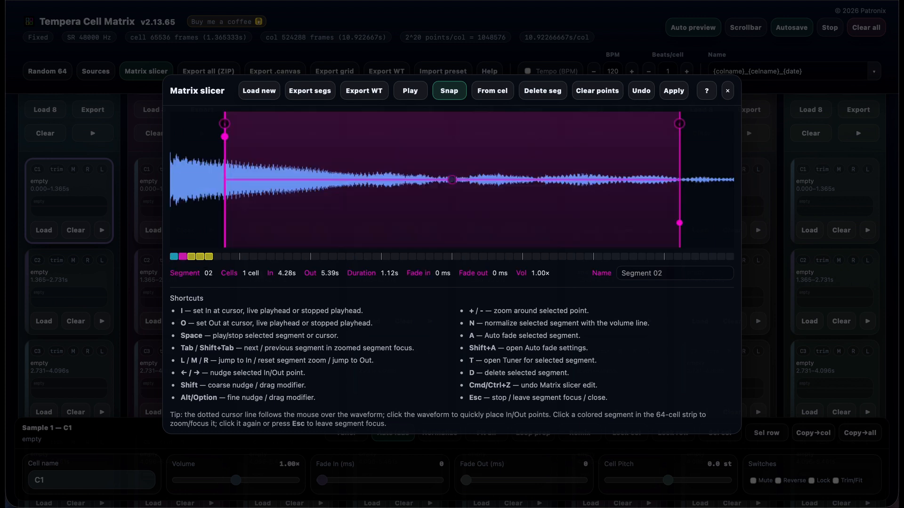
key("Tab")
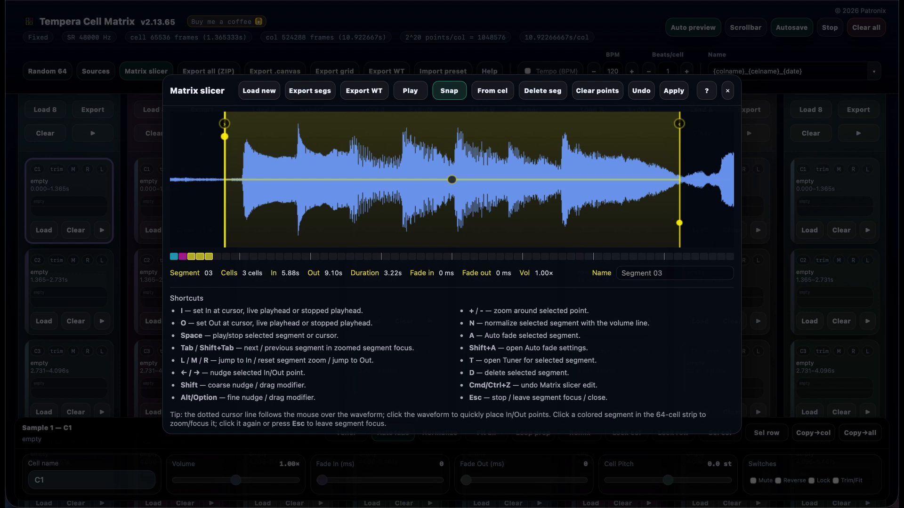
key("l")
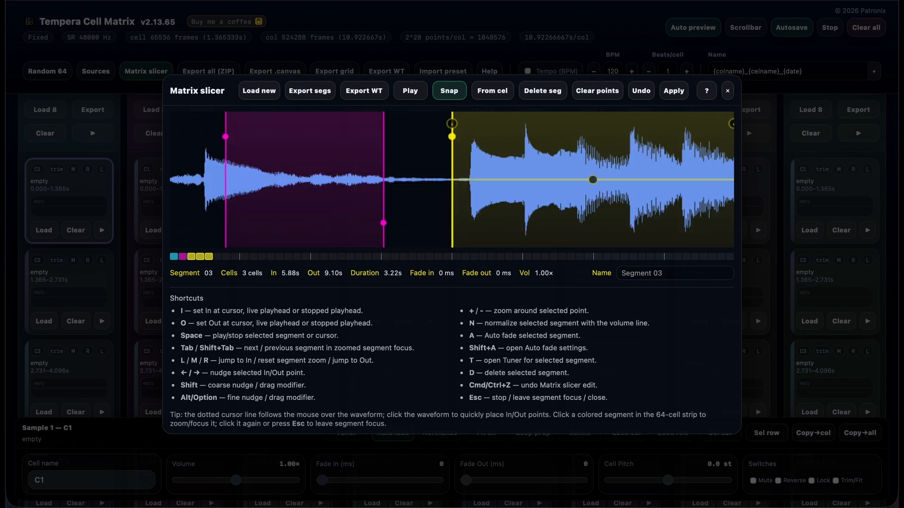
left_click_drag(452, 137, 470, 141)
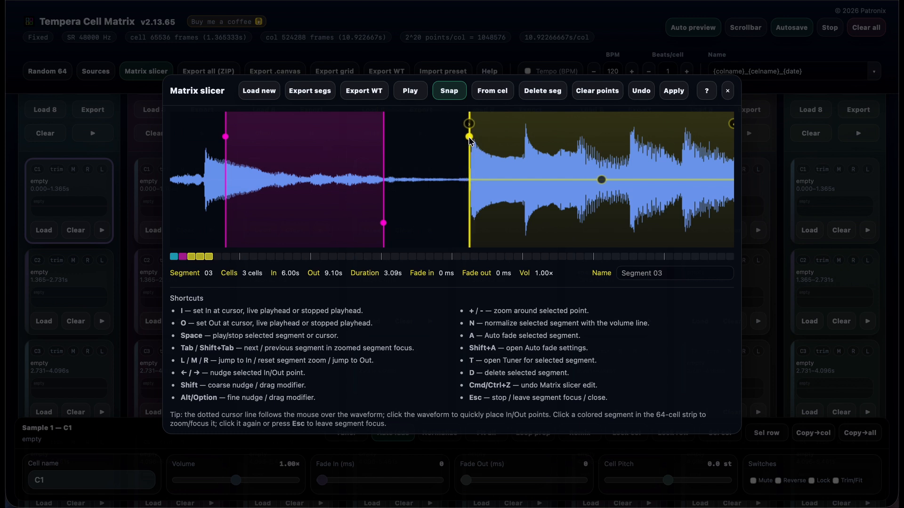
- Move segment 03's Out point to 9.12 s, where the tail is quietest, and reset the segment zoom
key("plus")
key("plus")
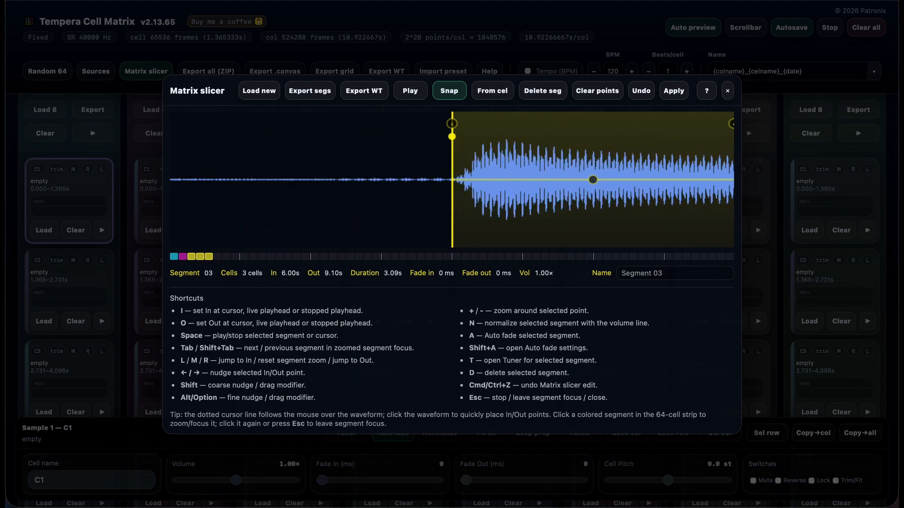
key("r")
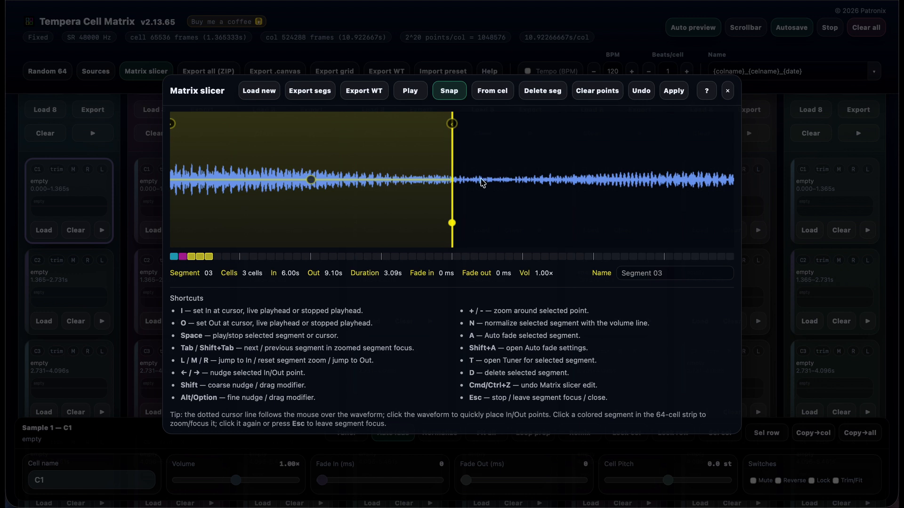
left_click_drag(452, 223, 495, 224)
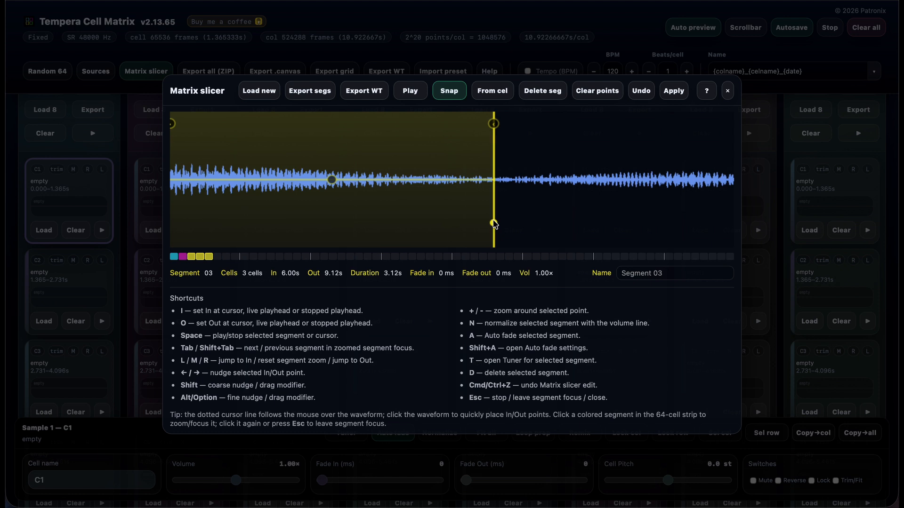
key("m")
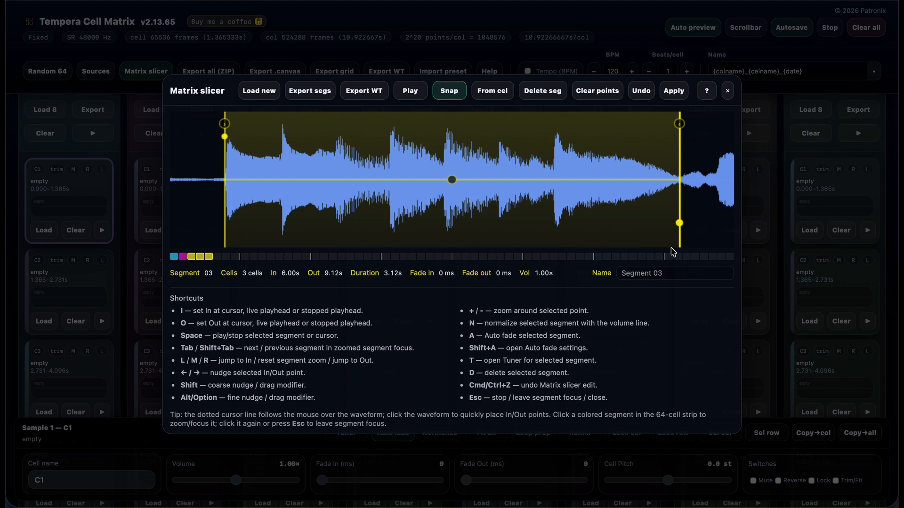
- Fine-tune segment 03 to an In point of 5.99 s and an Out point of 9.13 s, trying an Out at 7.14 s in between
mouse_move(679, 223)
left_mouse_down()
mouse_move(661, 223)
mouse_move(690, 222)
mouse_move(680, 223)
left_mouse_up()
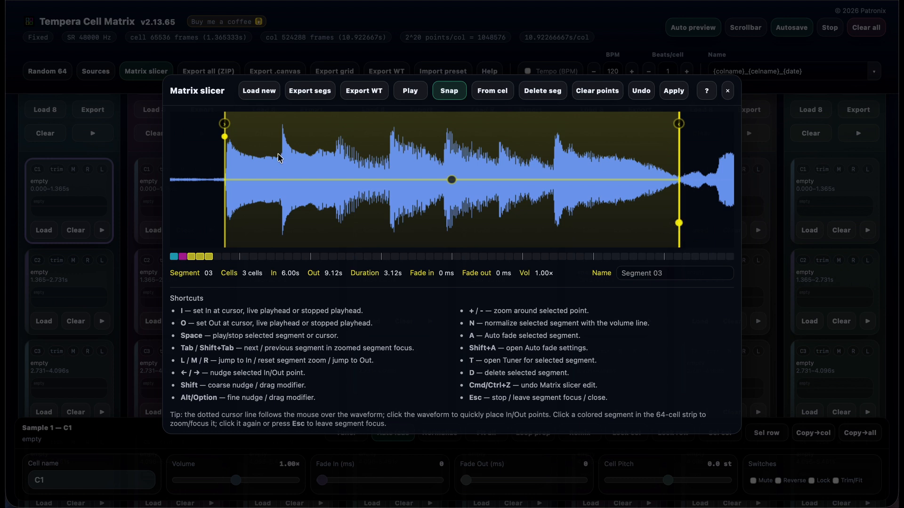
left_click(220, 143)
left_click_drag(220, 142, 225, 142)
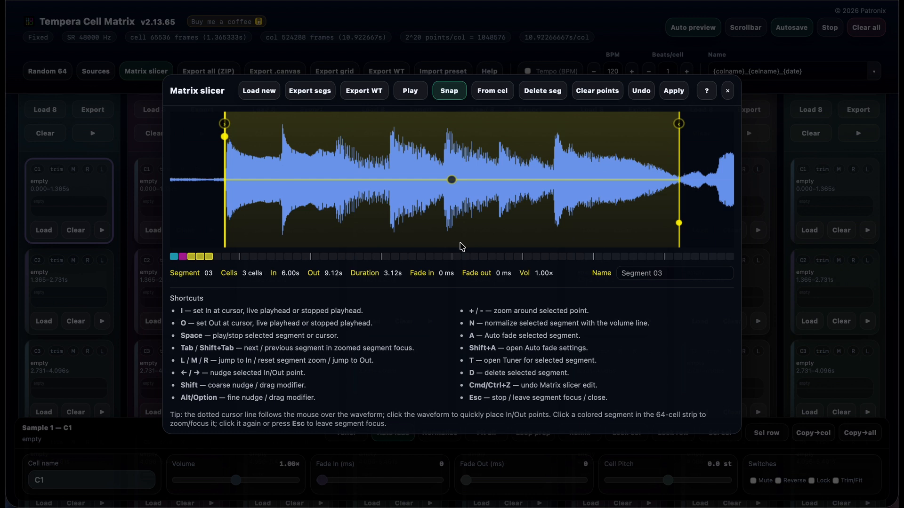
left_click(678, 223)
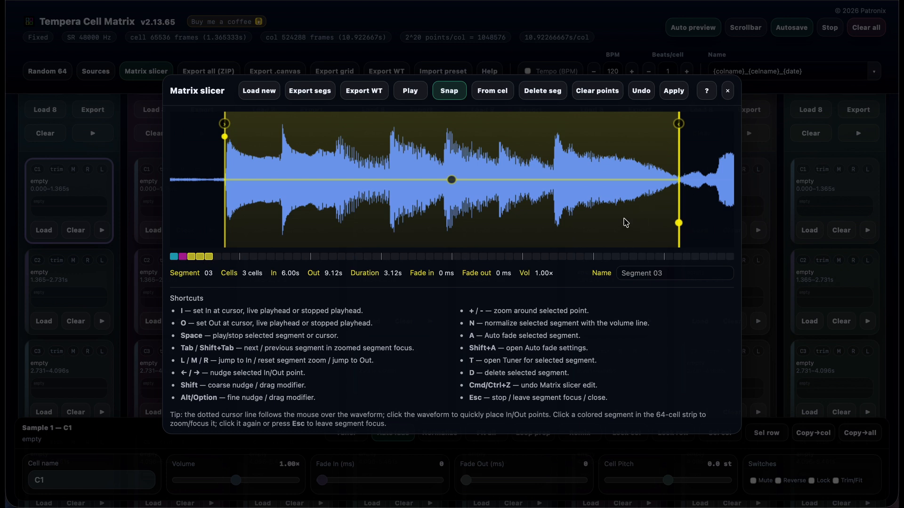
key("space")
left_click_drag(224, 137, 223, 141)
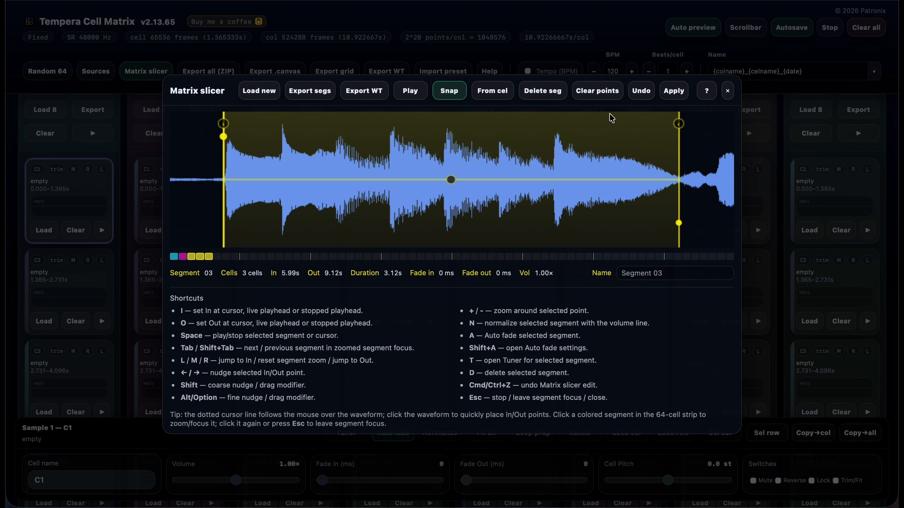
left_click_drag(680, 223, 390, 206)
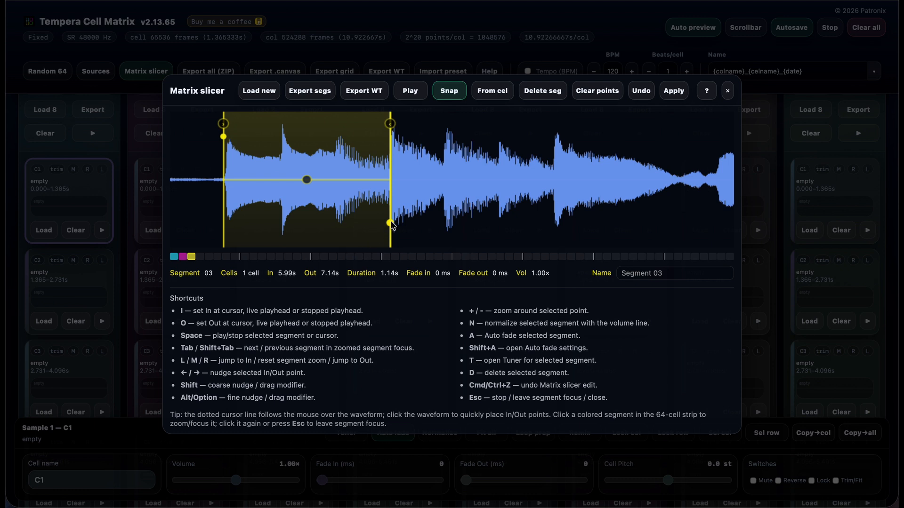
left_click_drag(390, 223, 681, 218)
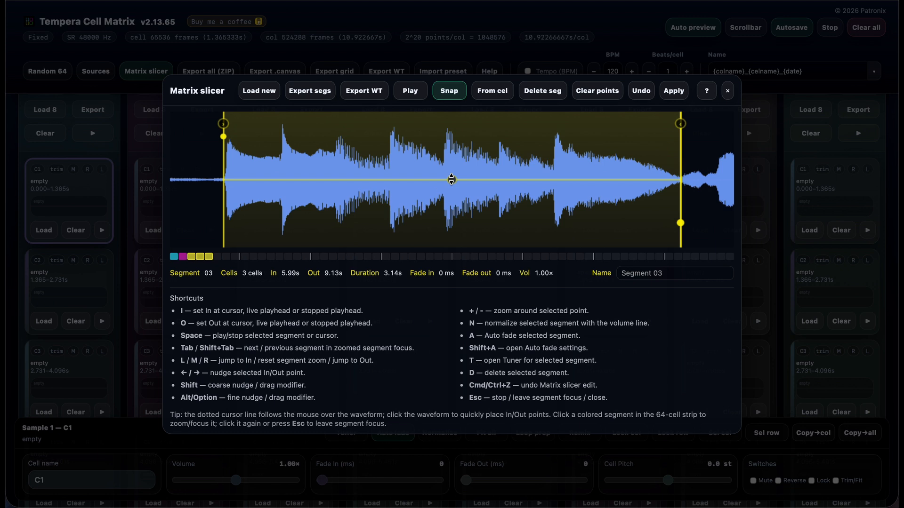
- Lower segment 03's volume to 0.43× and reset it to 1.00×
left_click_drag(451, 179, 456, 208)
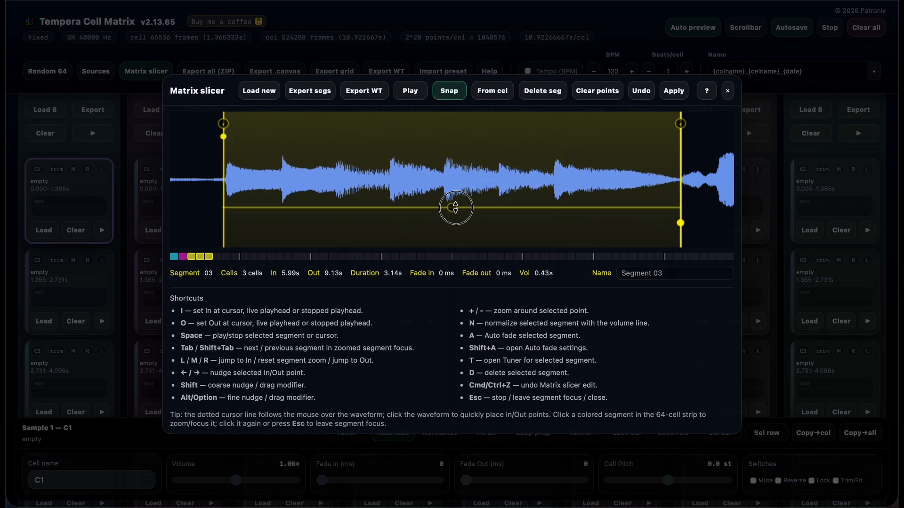
double_click(455, 208)
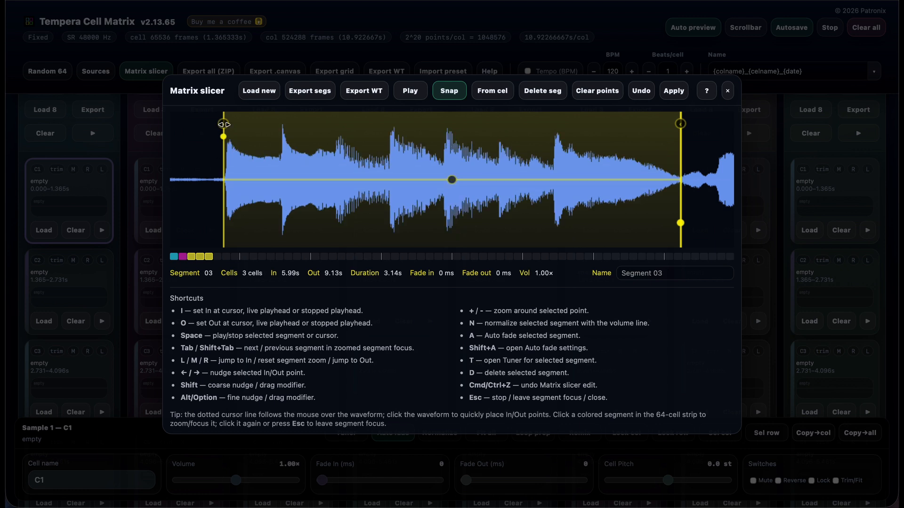
- Try a 501 ms fade-in on segment 03, reset it, and apply a fade-in of 474 ms instead
left_click_drag(223, 124, 296, 126)
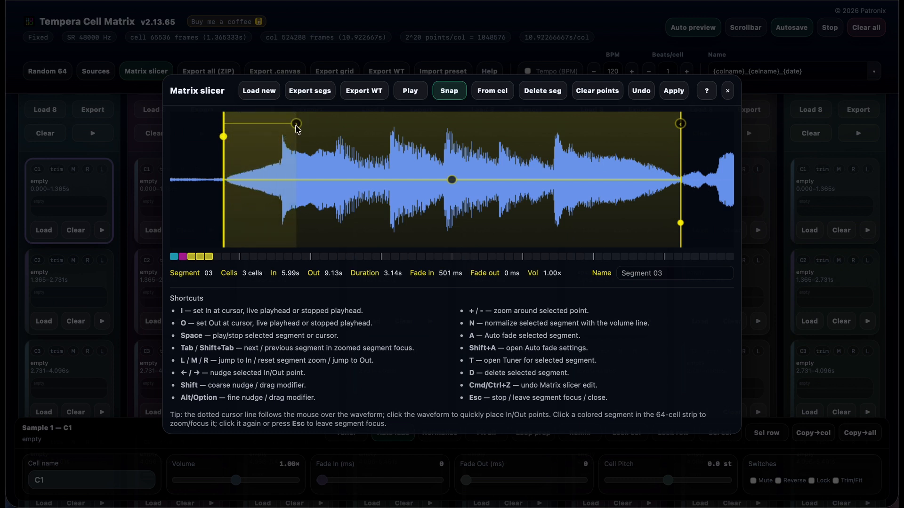
double_click(296, 126)
left_click_drag(223, 122, 292, 126)
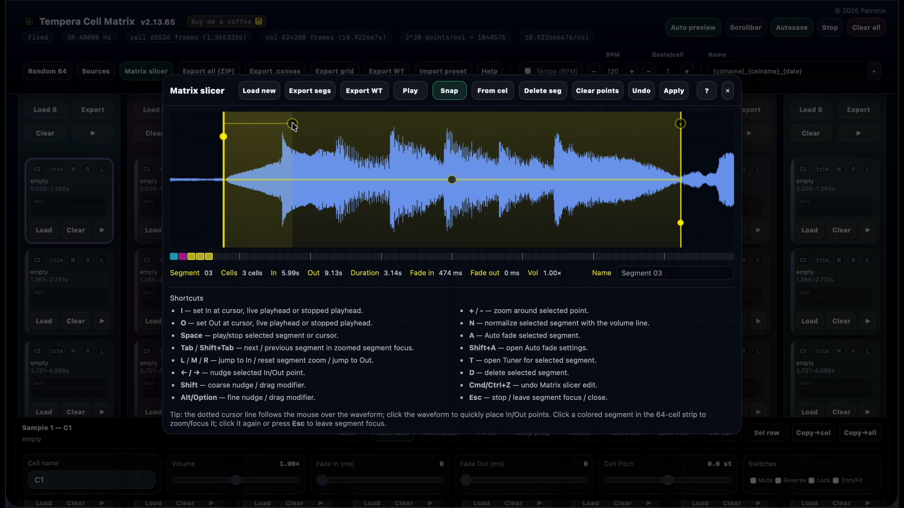
- Reset segment 03's fade-in, try a 339 ms fade-in with a 347 ms fade-out, and play the segment back
double_click(293, 125)
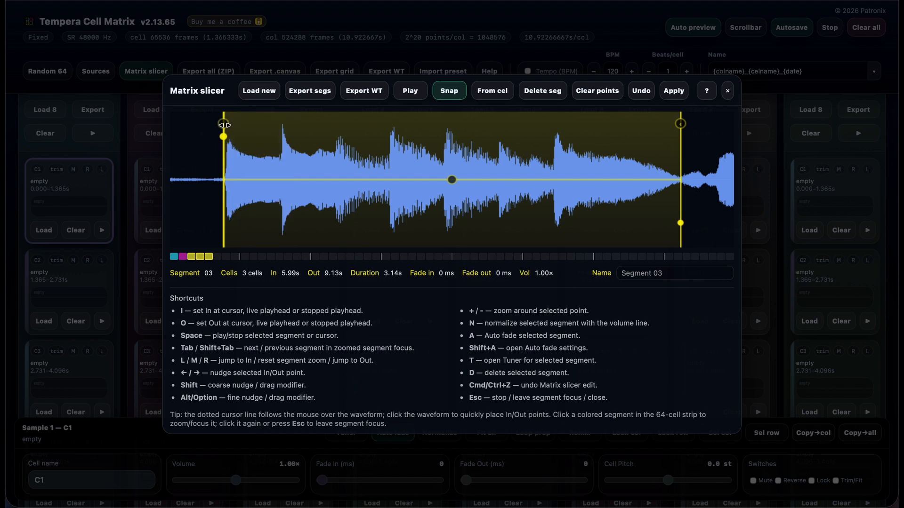
left_click_drag(223, 123, 272, 124)
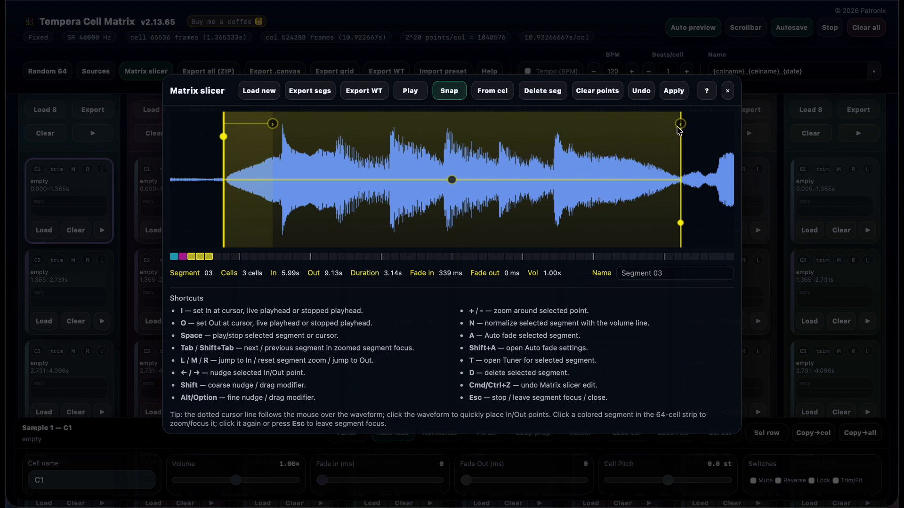
left_click_drag(680, 124, 630, 124)
key("space")
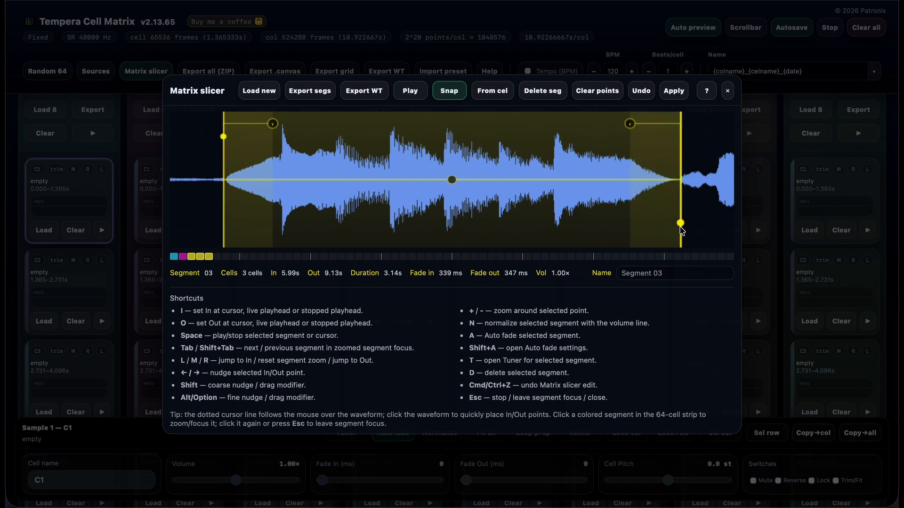
left_click(222, 138)
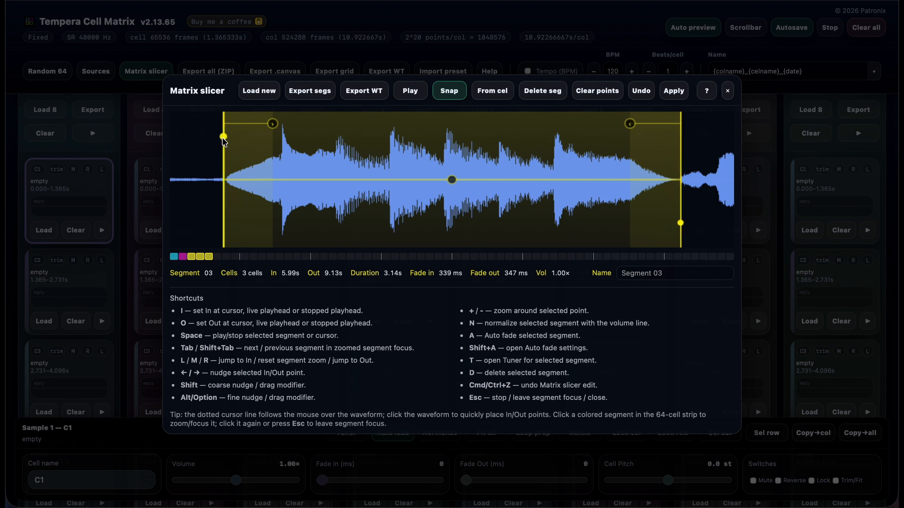
key("space")
- Switch to segment 01 and back to segment 03, and move segment 03's In point earlier to 5.92 s
key("Tab")
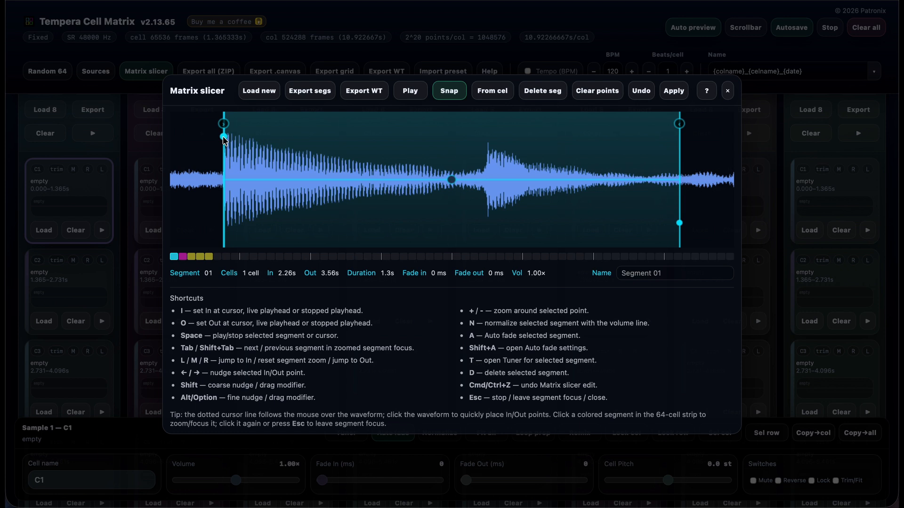
scroll(224, 141, "down", 3)
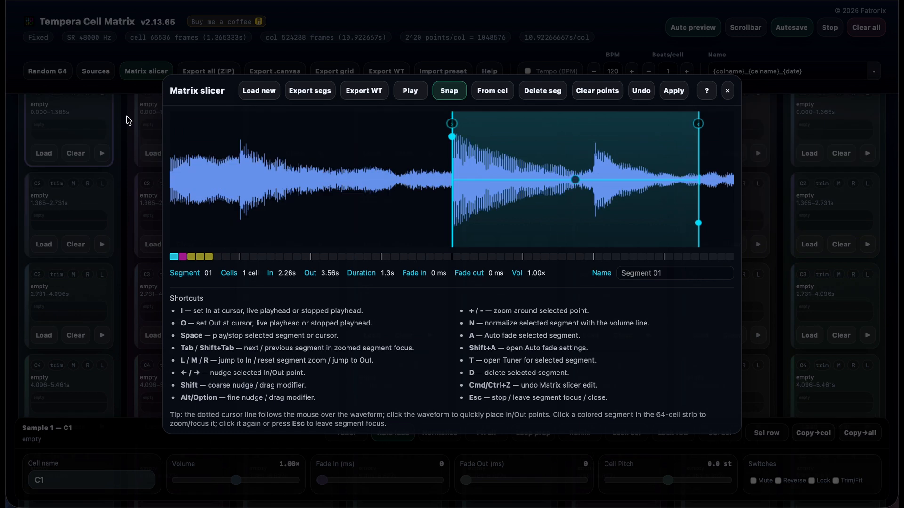
key("shift+Tab")
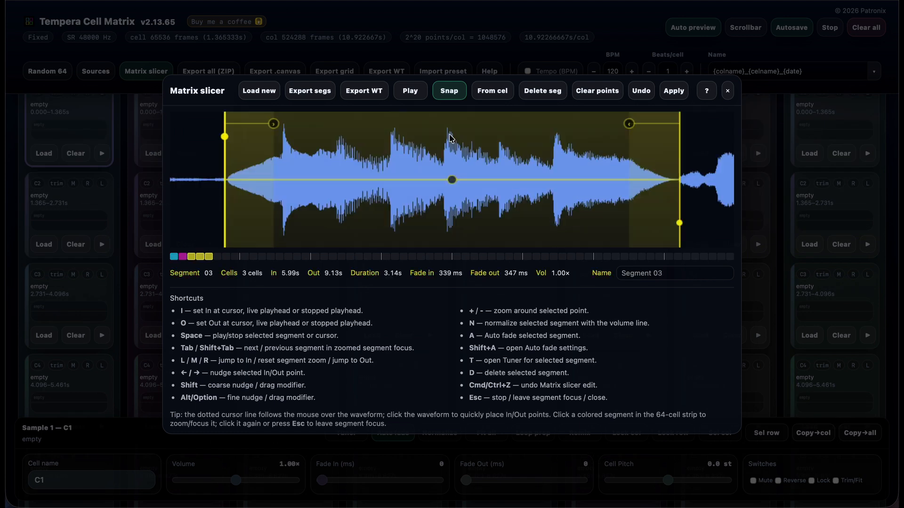
key("minus")
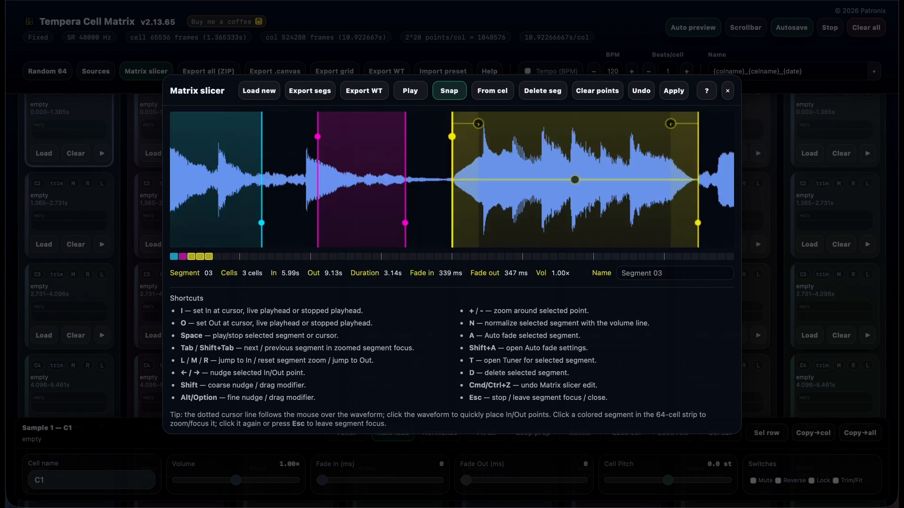
left_click_drag(452, 136, 447, 168)
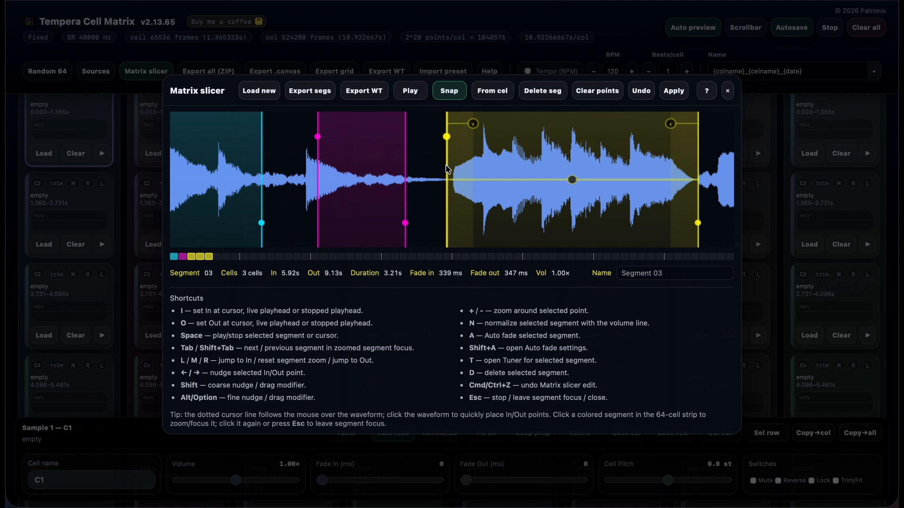
- Refocus segment 03, normalize its volume, and try the custom 30%/30% auto fade, undoing only the fade
left_click(203, 258)
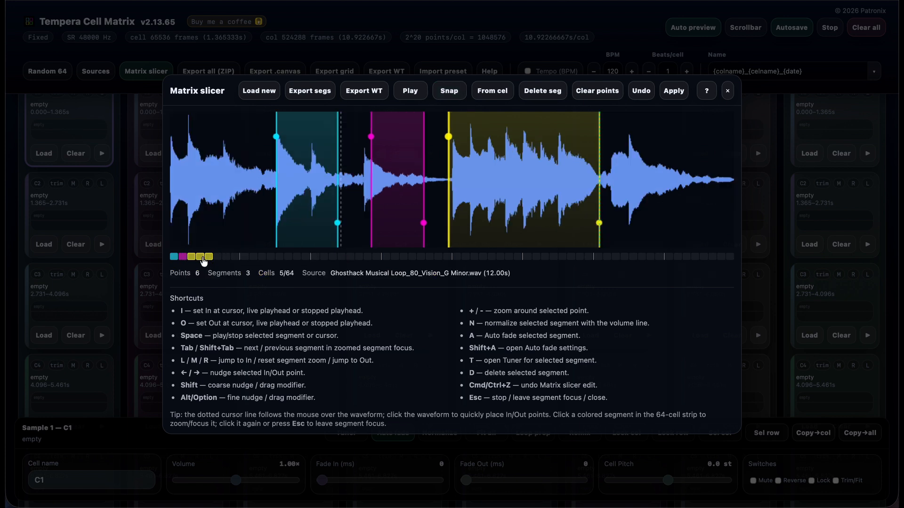
left_click(204, 258)
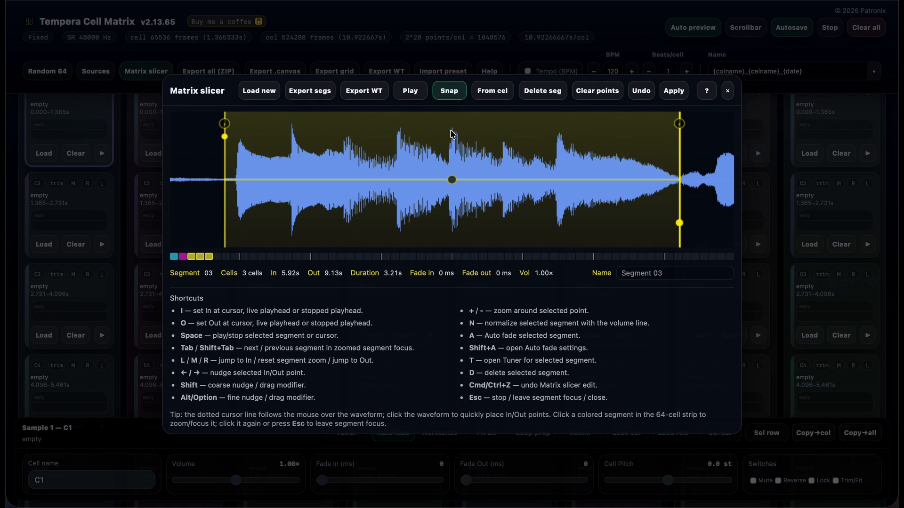
key("n")
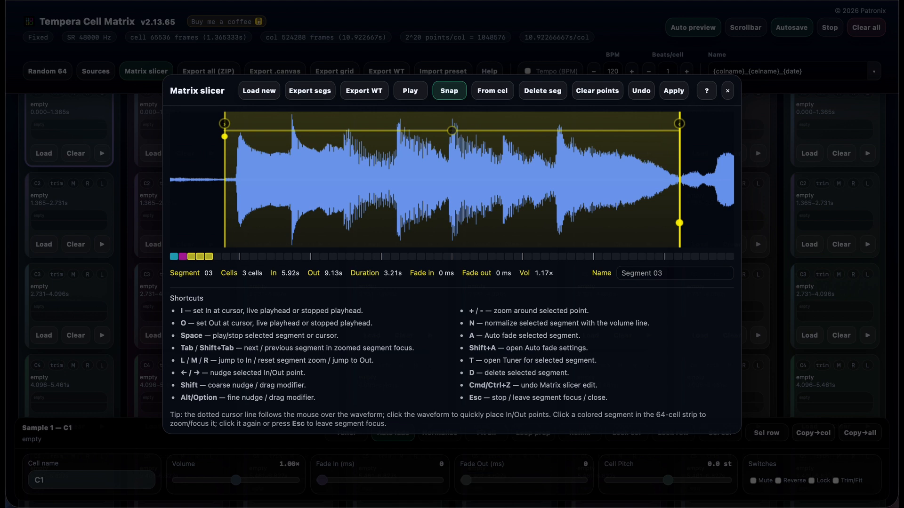
key("a")
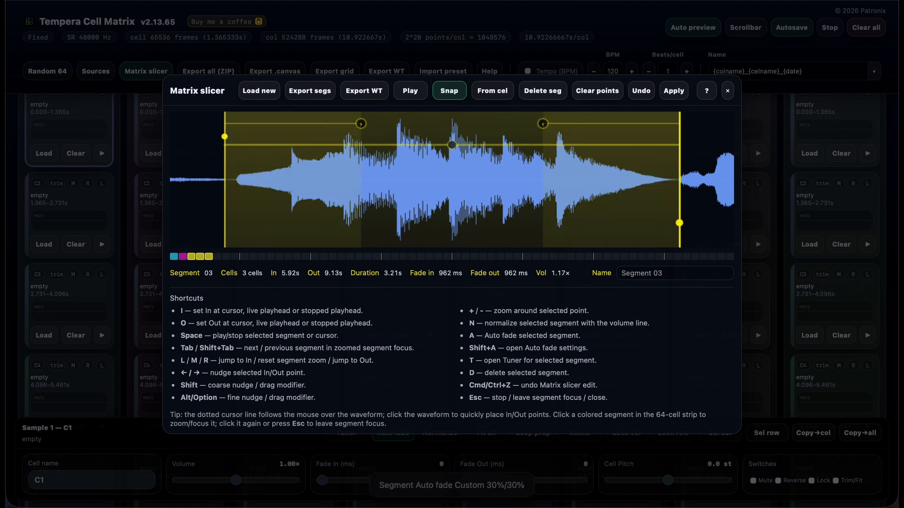
key("ctrl+z")
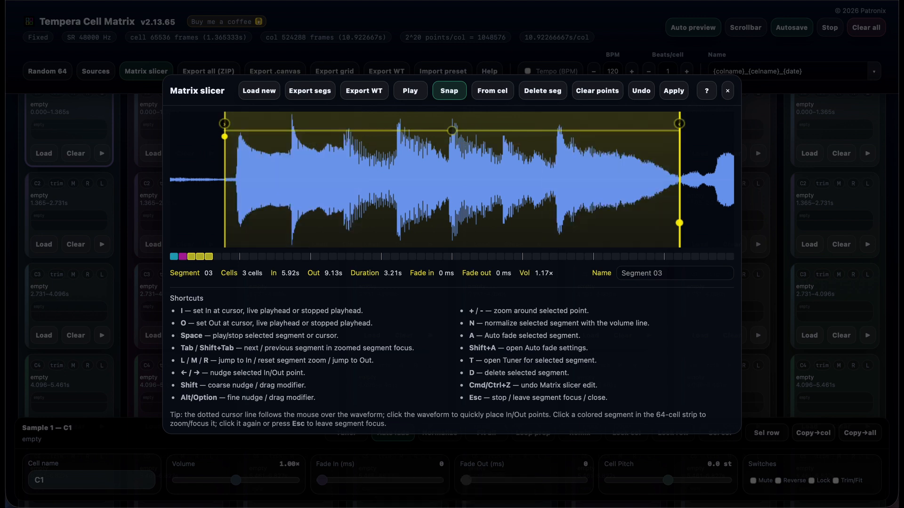
- Save the Strong auto fade preset (In 2%, Out 6%) and apply it to segment 03, undoing and reapplying it once
key("shift+a")
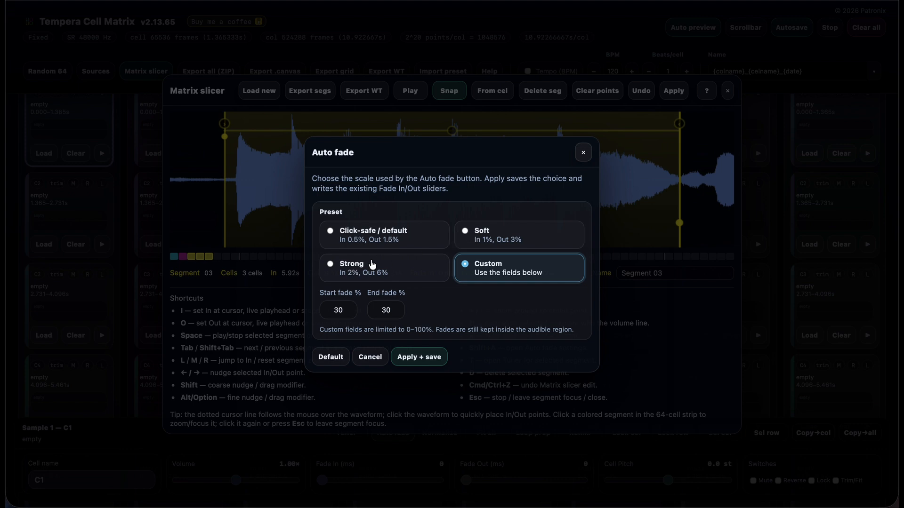
left_click(348, 268)
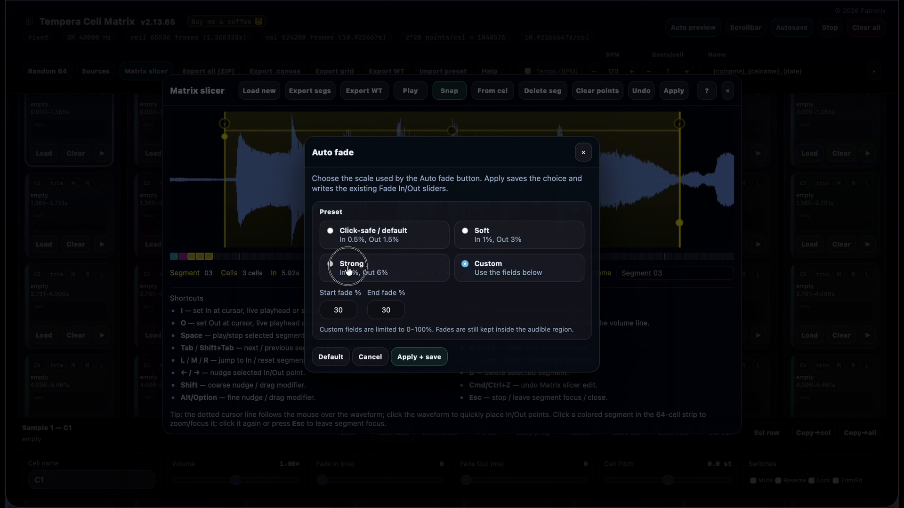
left_click(417, 357)
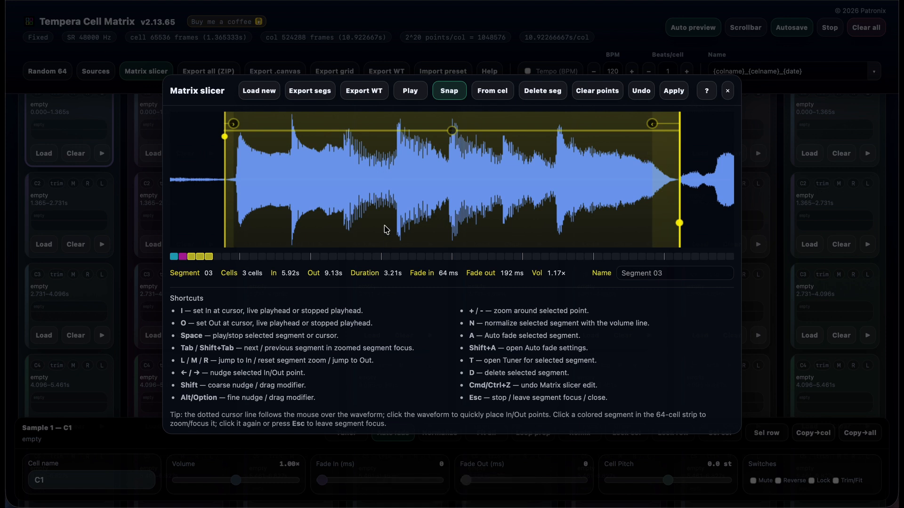
key("ctrl+z")
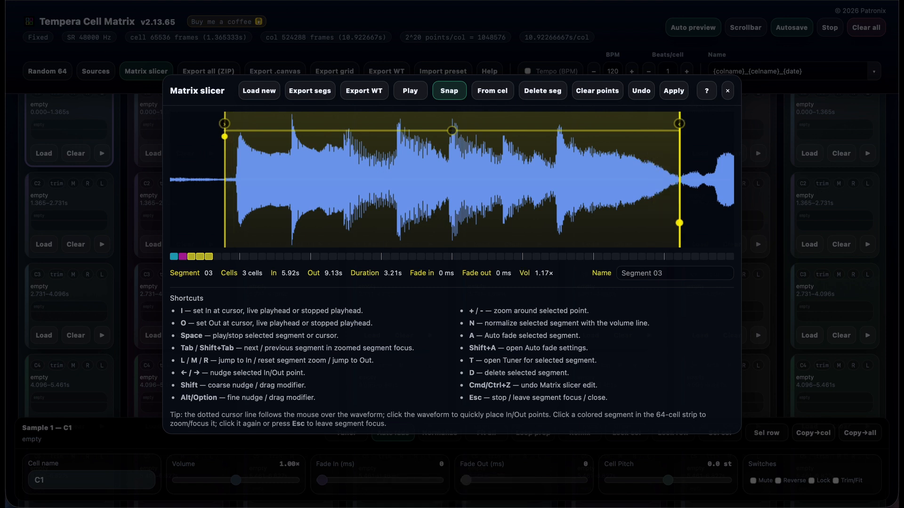
key("a")
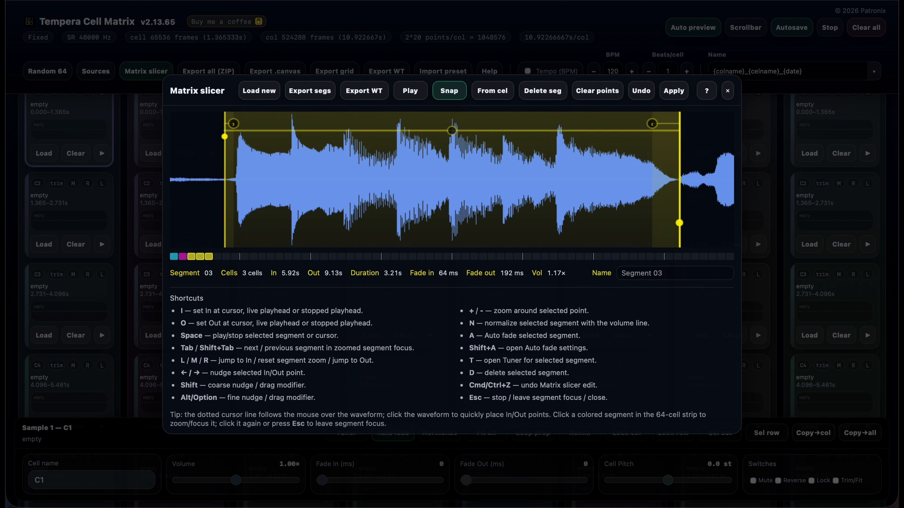
- Move segment 01's In point to 3.00 s, just before its second peak, then auto fade and normalize the segment
key("Tab")
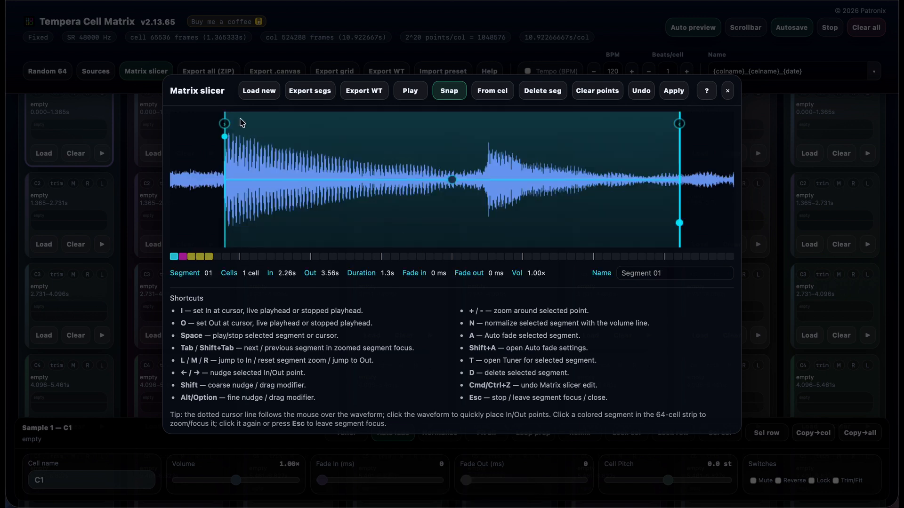
left_click_drag(225, 137, 485, 162)
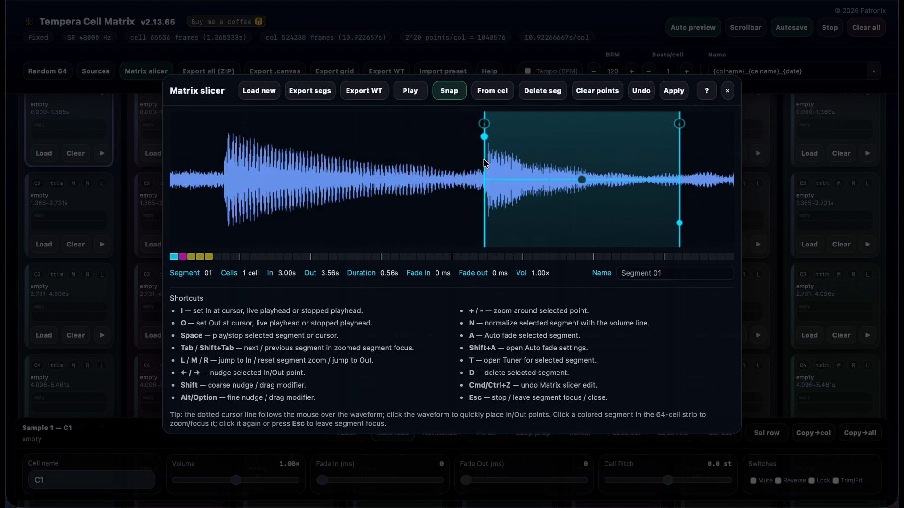
key("a")
key("n")
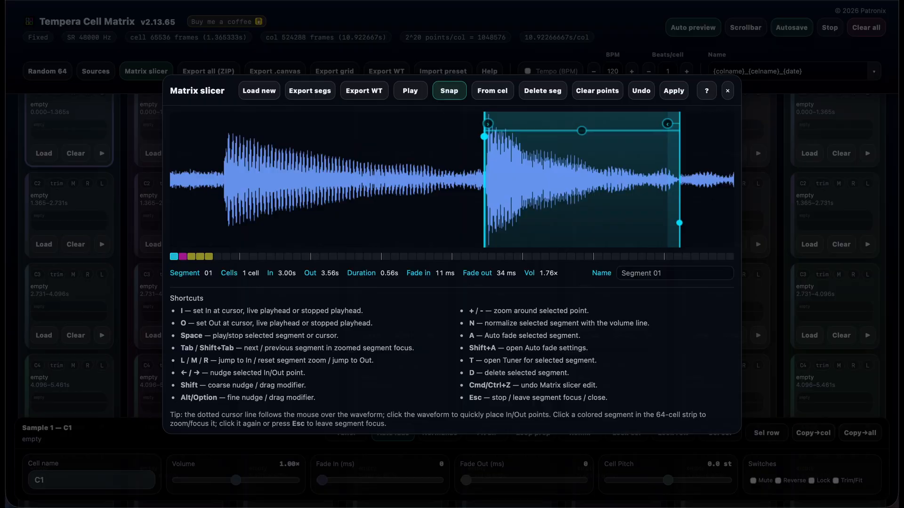
- Raise segment 01's pitch by two octaves to 24.0 st in the cell tuner
key("t")
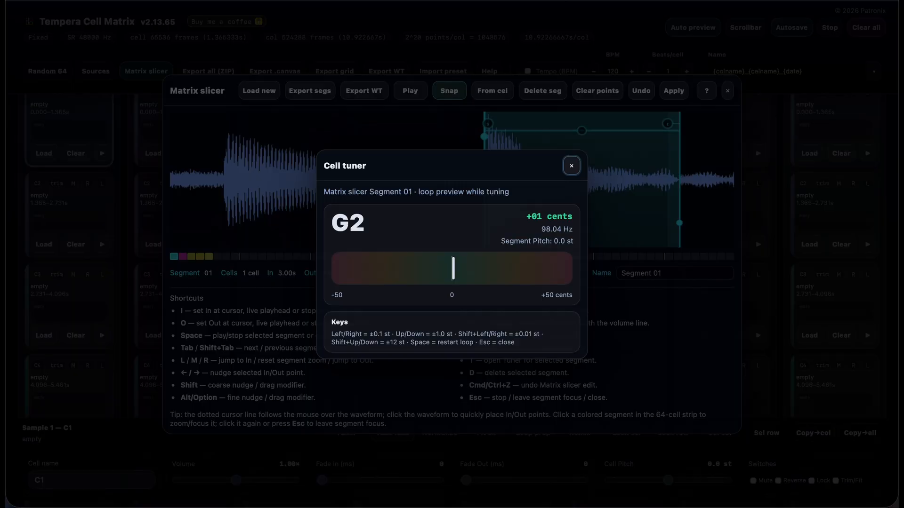
key("shift+Up")
key("shift+Up")
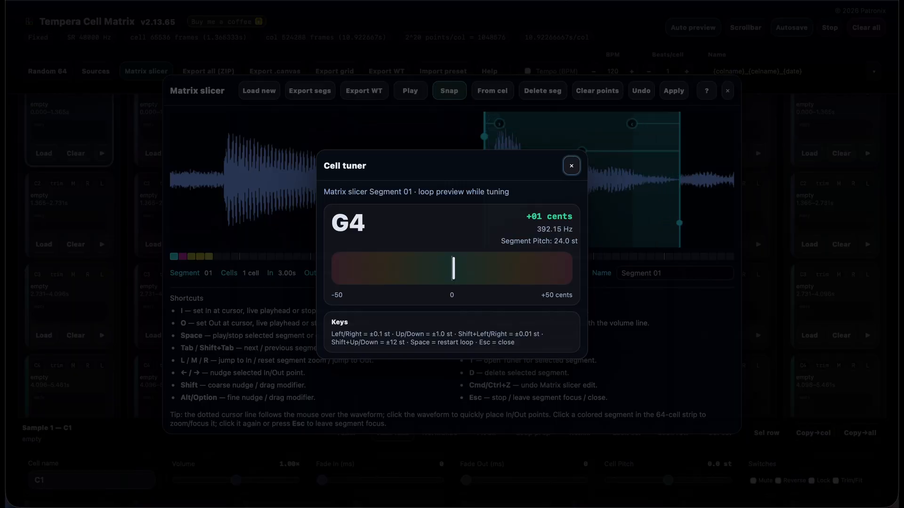
key("Escape")
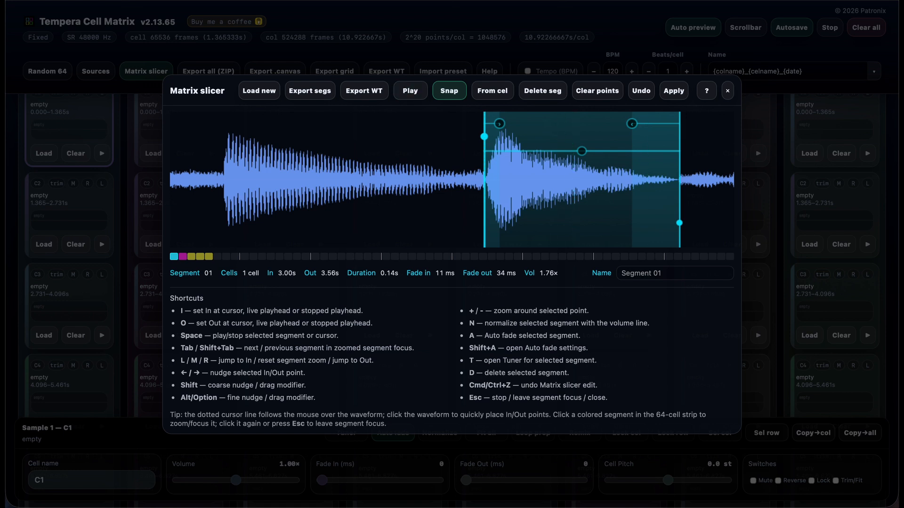
- Lower segment 03's pitch by two octaves to -24.0 st in the cell tuner
key("shift+Tab")
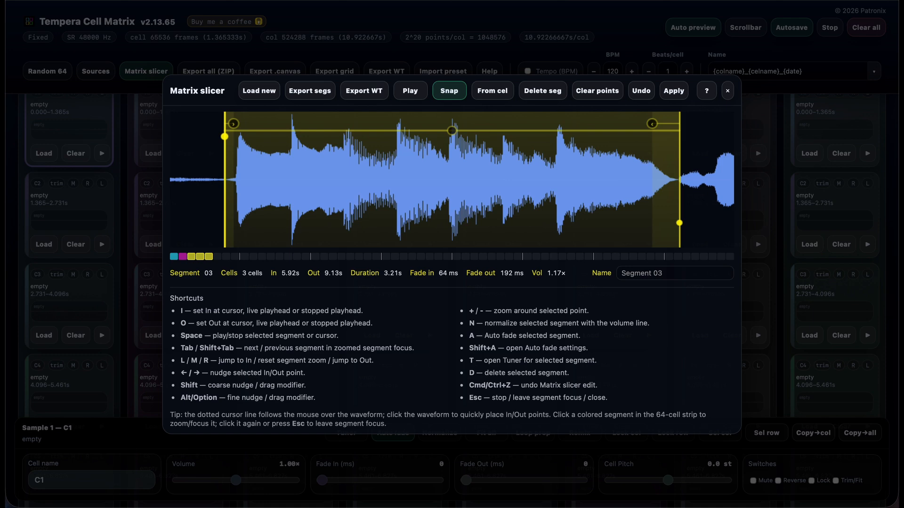
key("t")
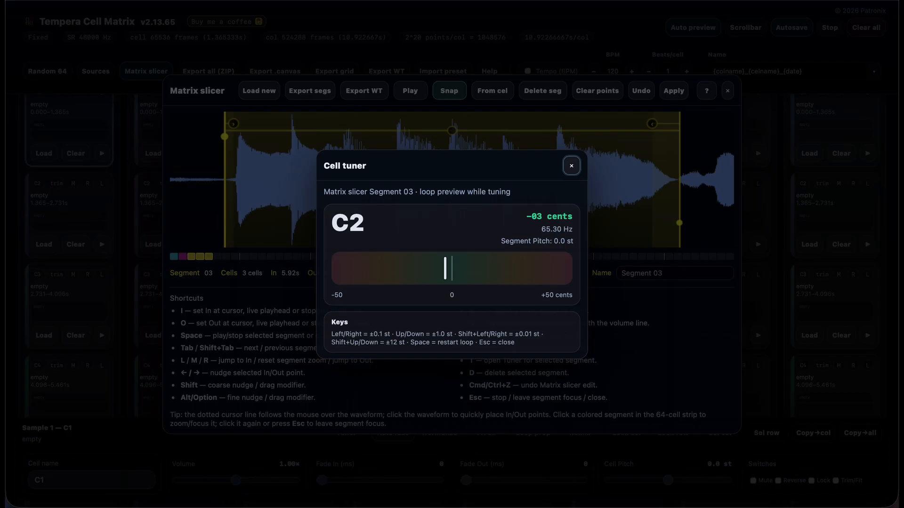
key("shift+Down")
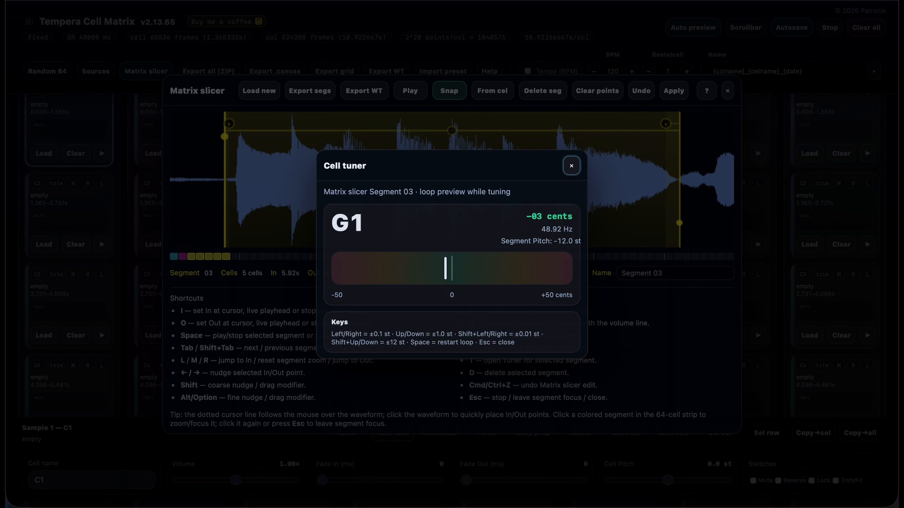
key("shift+Down")
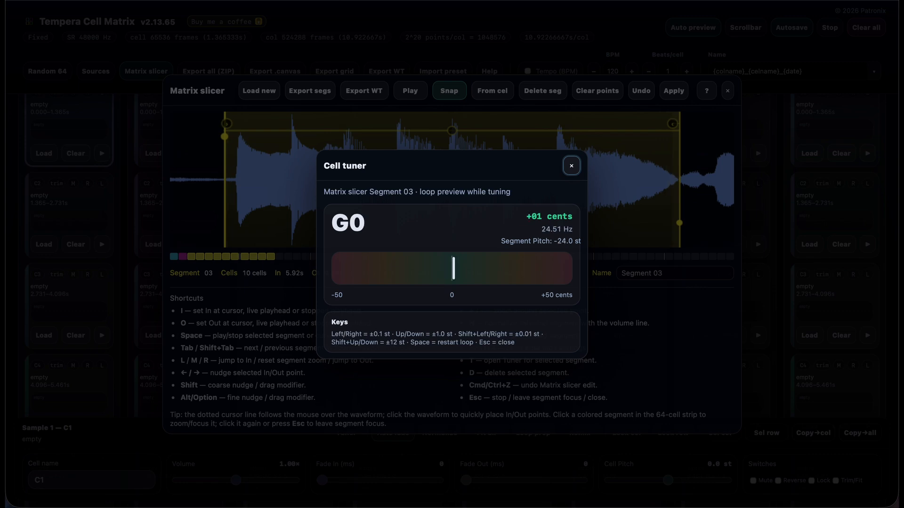
key("Escape")
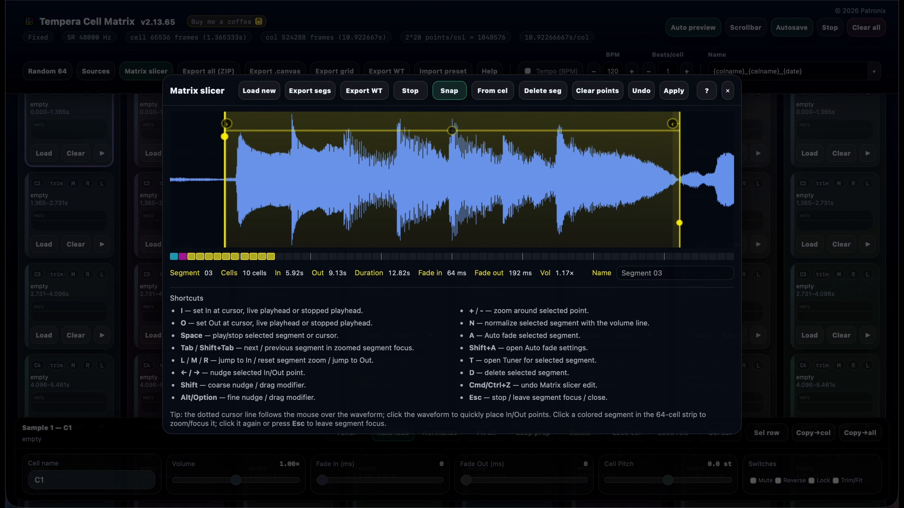
- Preview the retuned segment 03, then leave segment 01's focus and play it in the full waveform view
key("space")
key("space")
key("Tab")
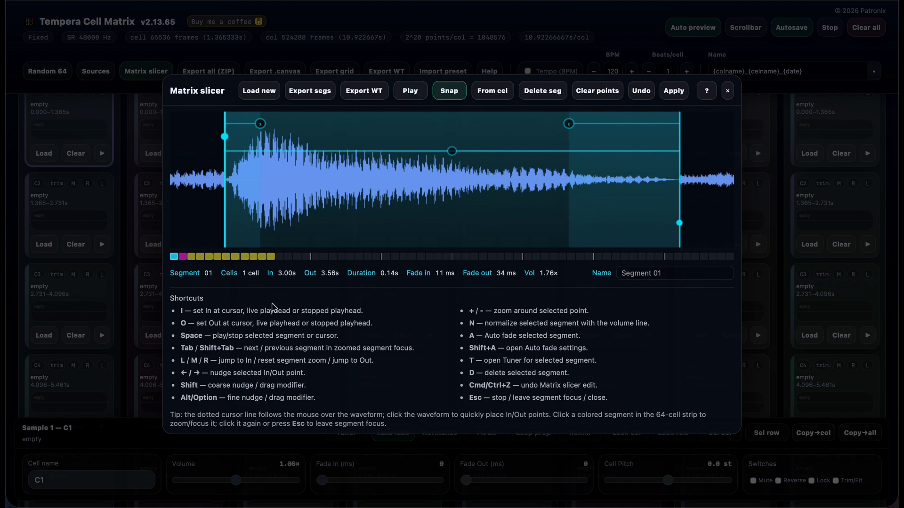
left_click(174, 258)
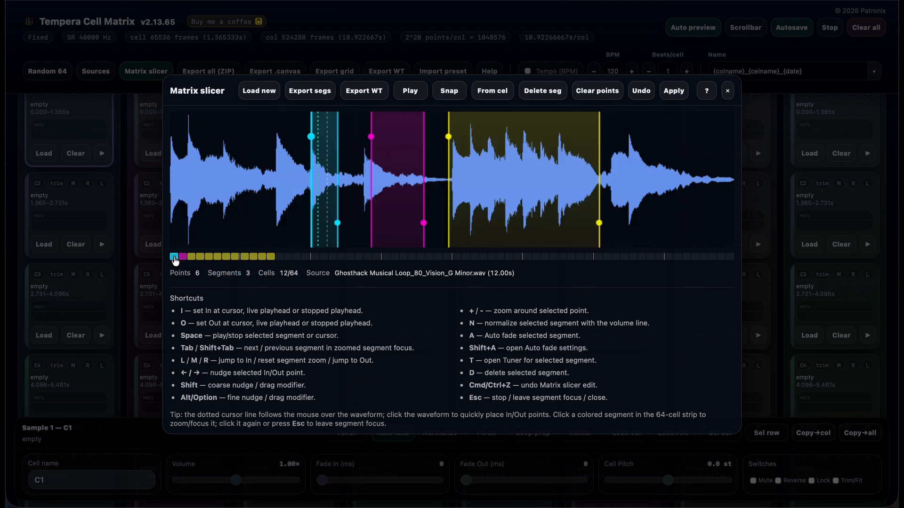
key("space")
key("space")
- Rename segment 03 to "Very Slow"
left_click(250, 257)
left_click_drag(673, 278, 612, 278)
type("Ver")
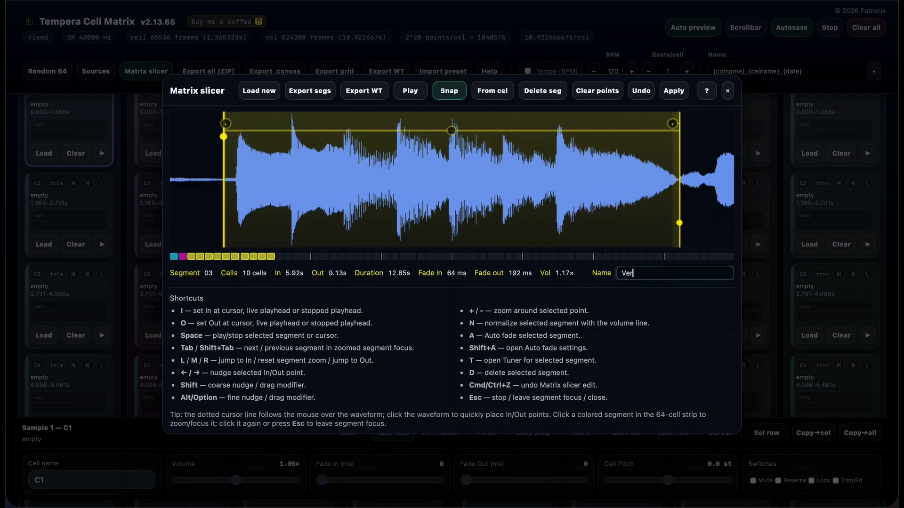
type("y Slow")
key("Return")
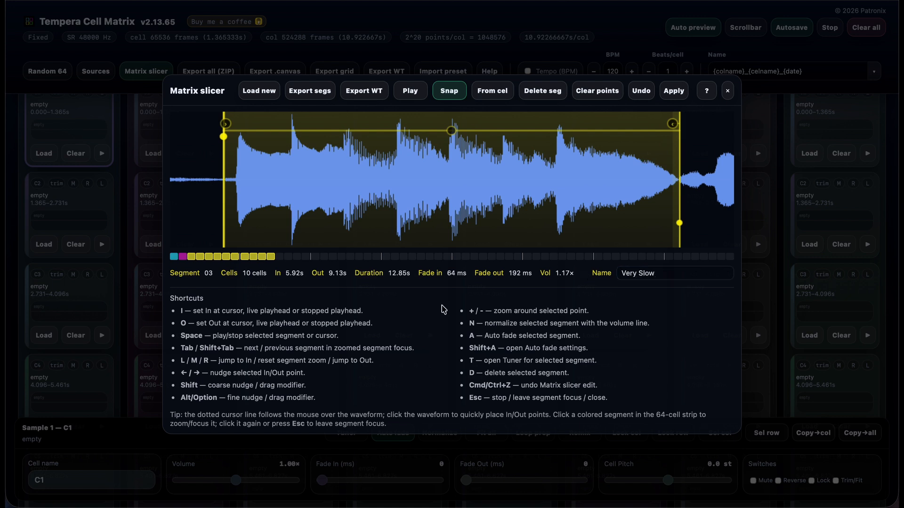
- Review segments 02 and 03 and try to export the segments as WAV files, declining the browser's download request
left_click(183, 257)
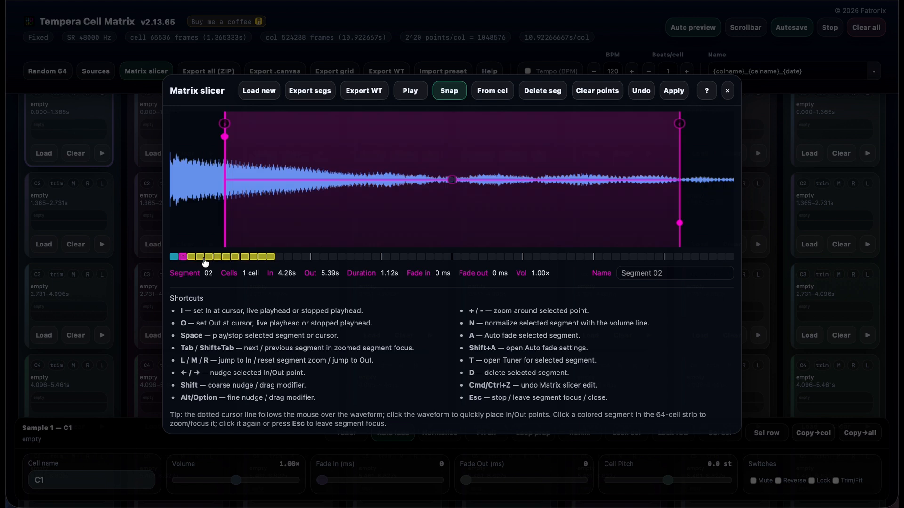
left_click(204, 258)
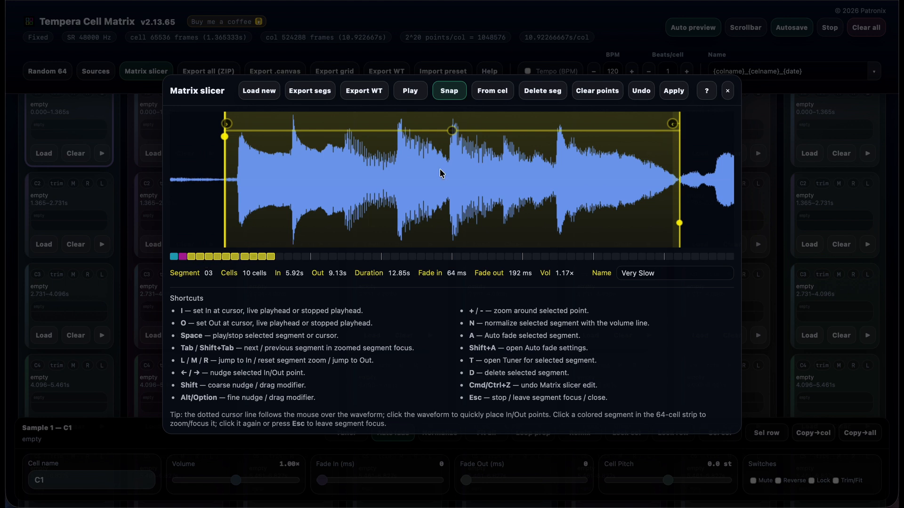
left_click(309, 93)
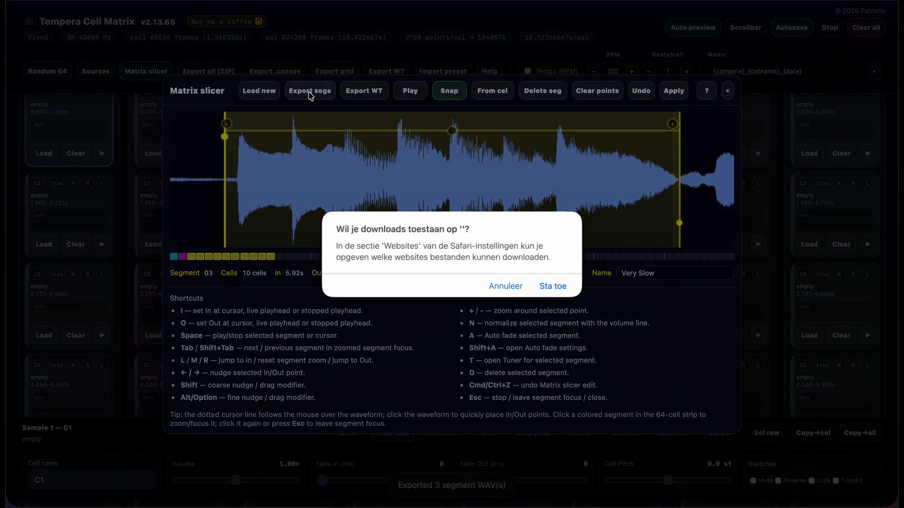
left_click(499, 288)
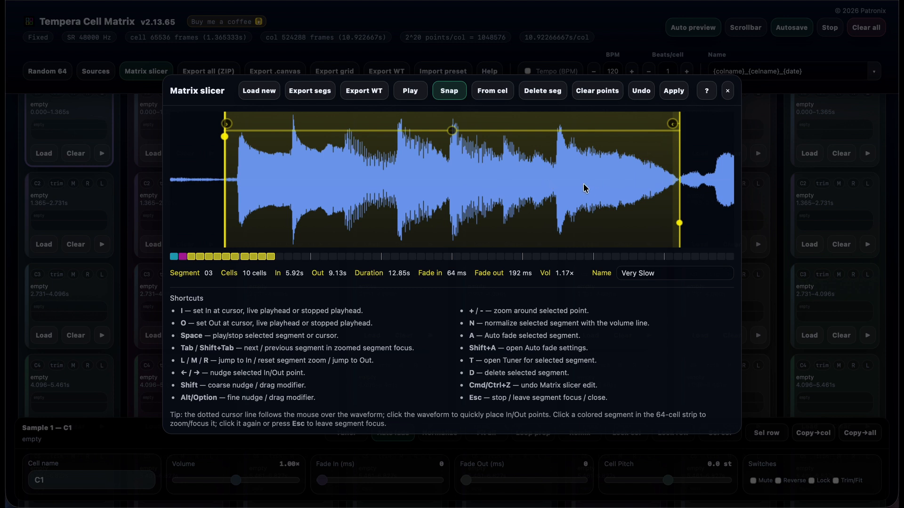
- Leave segment 03's focus and apply the three slicer segments to the cell grid
left_click(232, 261)
left_click(226, 256)
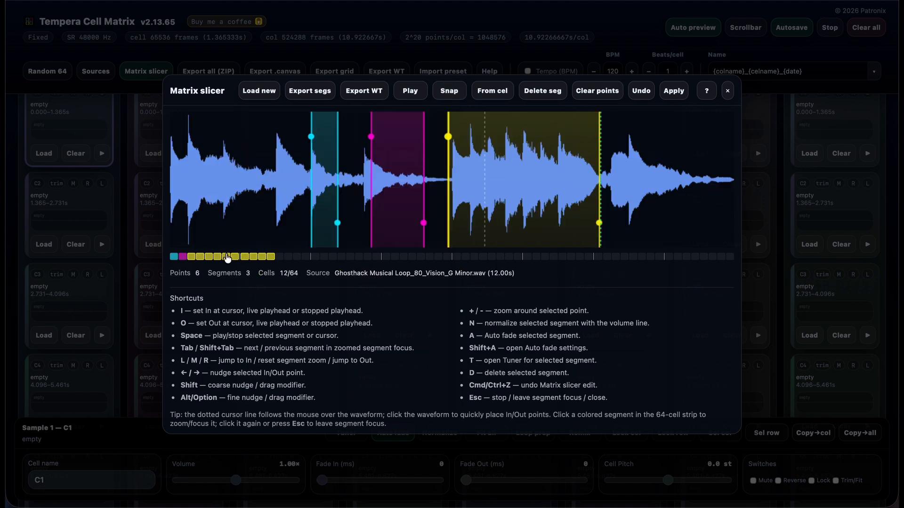
left_click(674, 92)
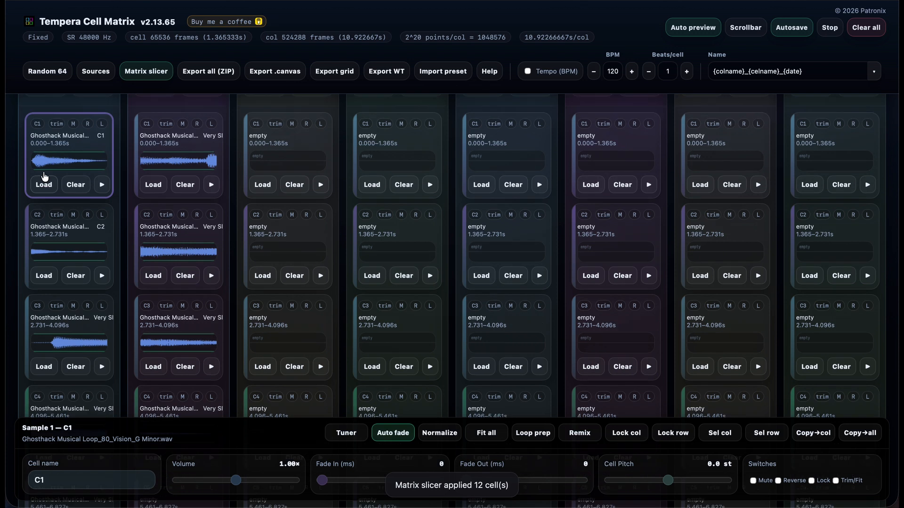
- Play the Sample 1 and Sample 2 columns and review the cells filled by the slicer
scroll(42, 172, "up", 3)
left_click(85, 190)
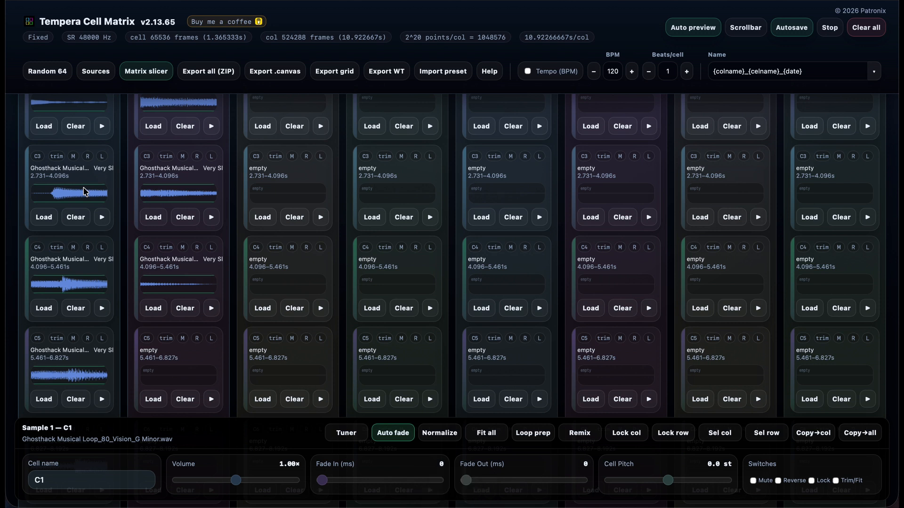
scroll(85, 192, "up", 5)
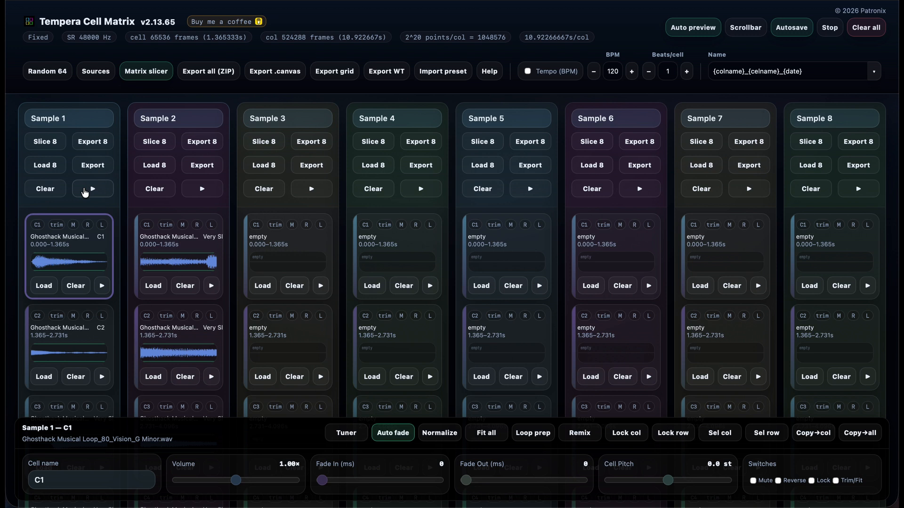
left_click(203, 189)
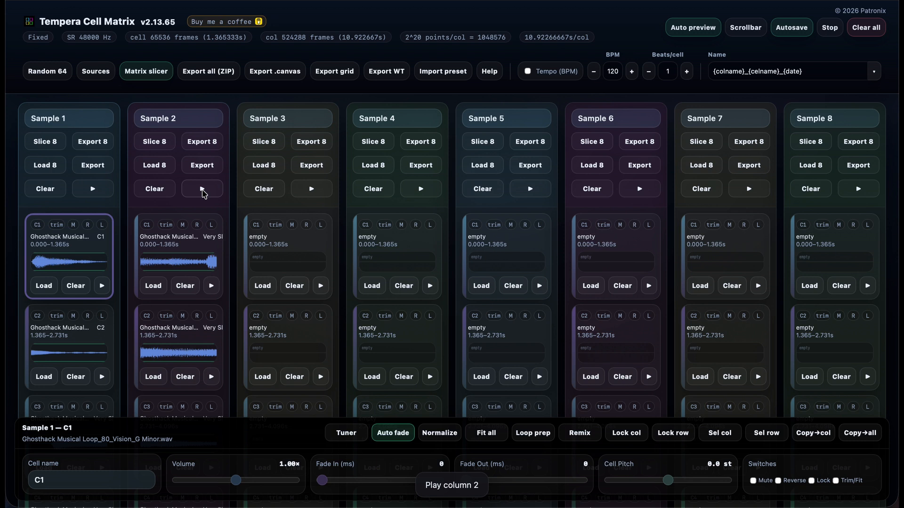
scroll(203, 193, "down", 3)
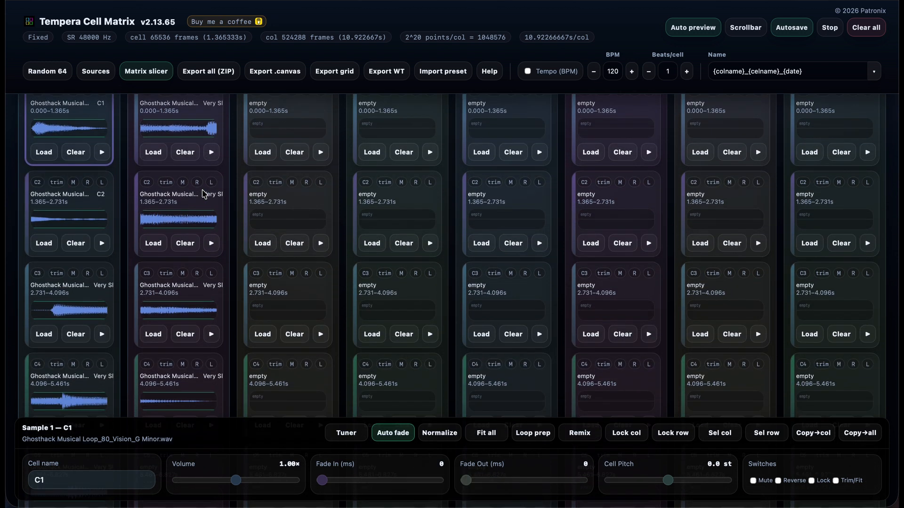
scroll(202, 193, "up", 1)
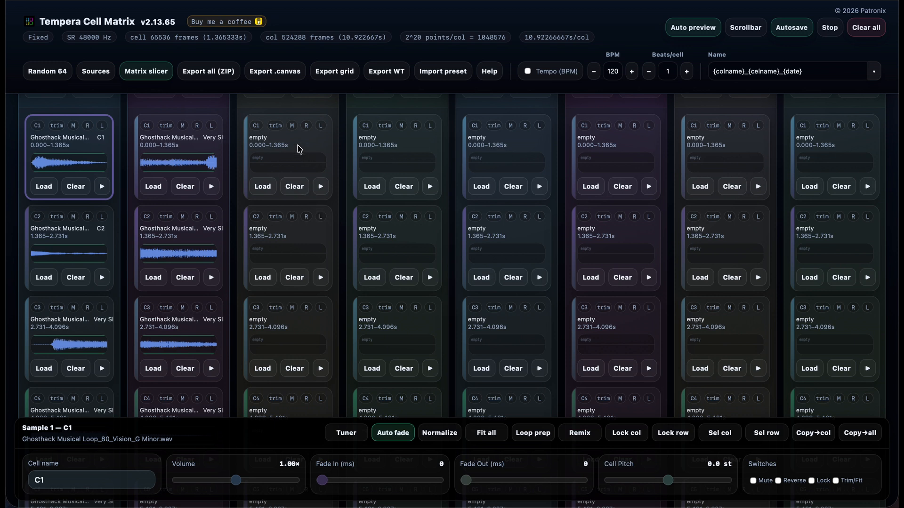
- Make the Matrix slicer fill from cell C1 of Sample 5 and load TCM_Grid_64_Rusty_Gate.wav as its new source
left_click(523, 146)
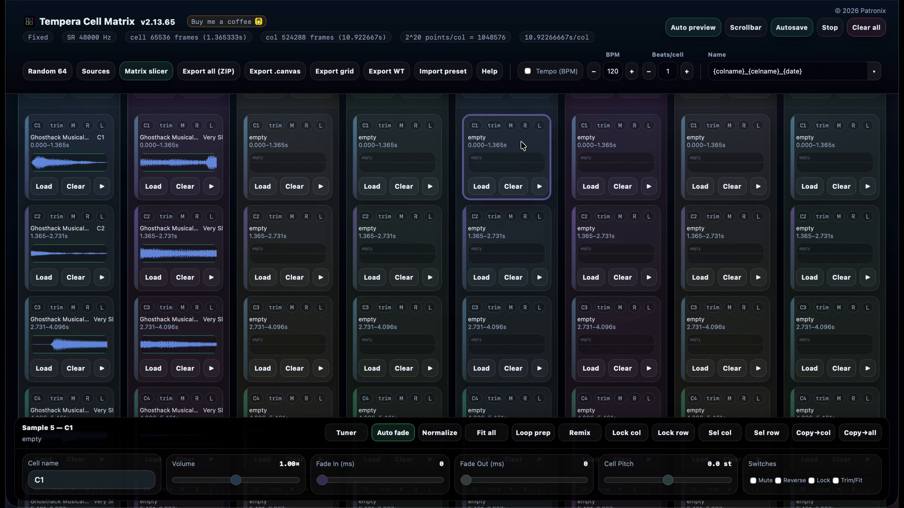
left_click(144, 76)
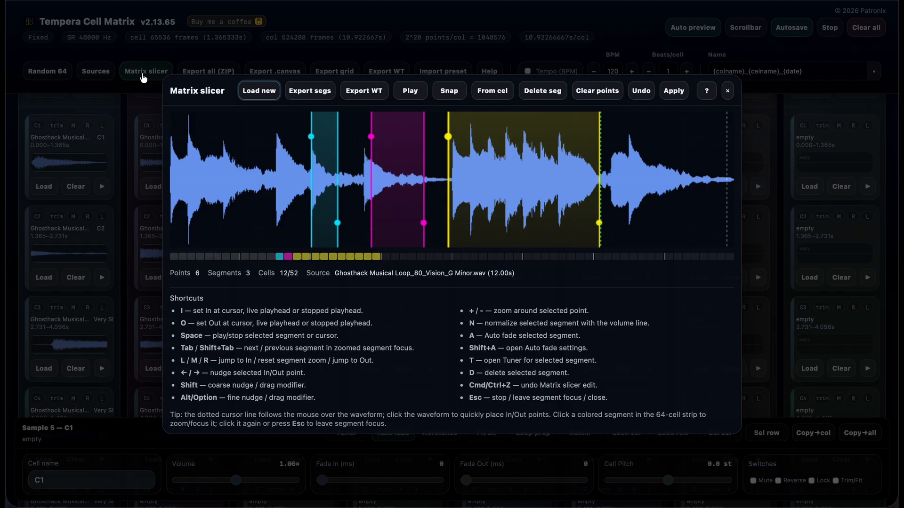
left_click(496, 94)
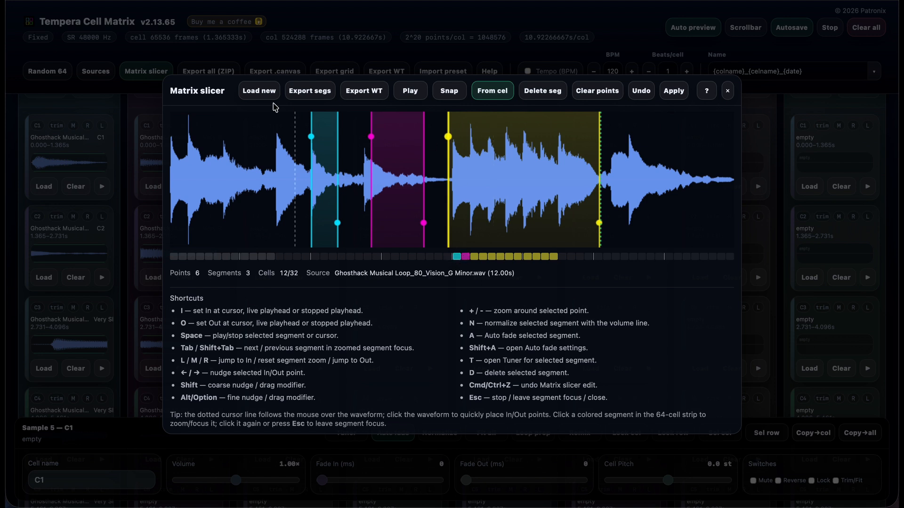
left_click(259, 91)
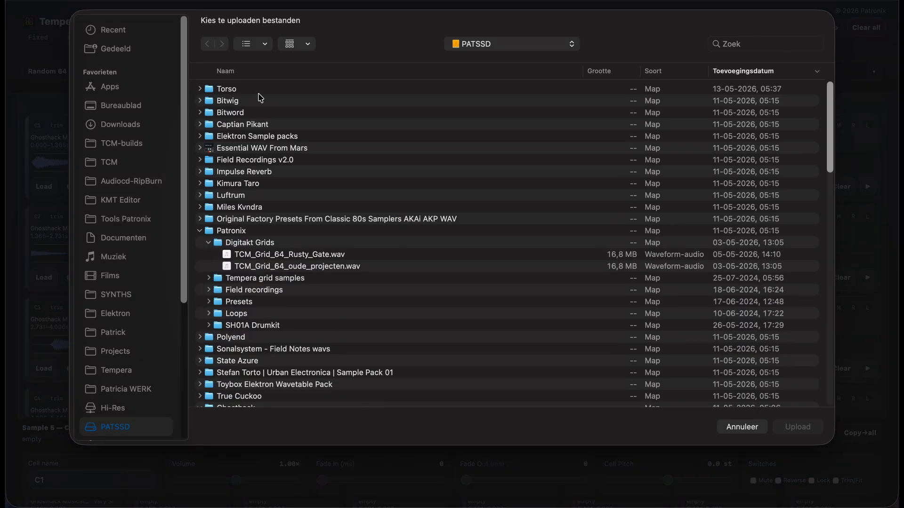
double_click(299, 257)
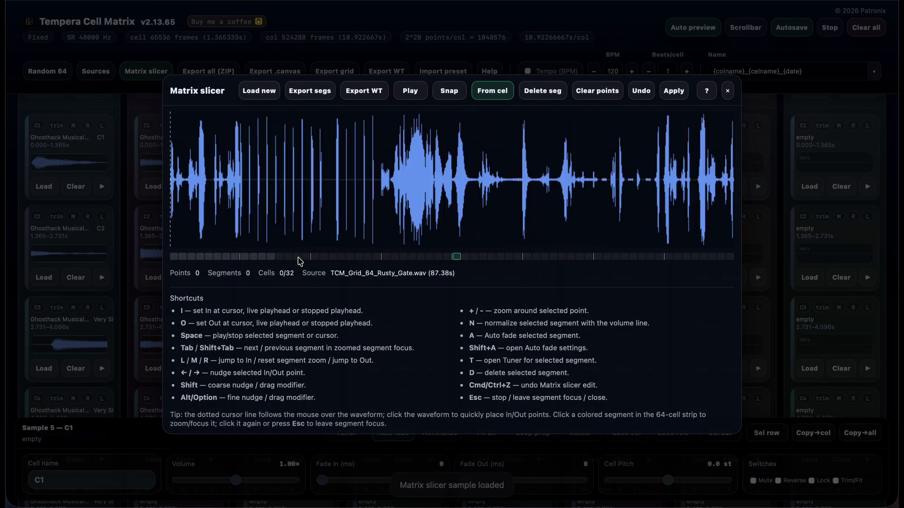
- Mark two short segments around the middle of the Rusty Gate waveform and apply them to the Sample 5 column
key("i")
key("space")
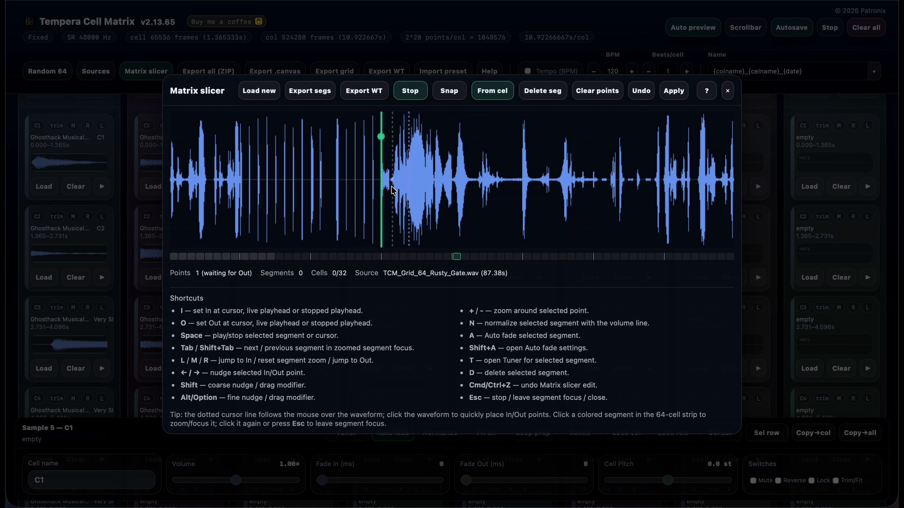
key("space")
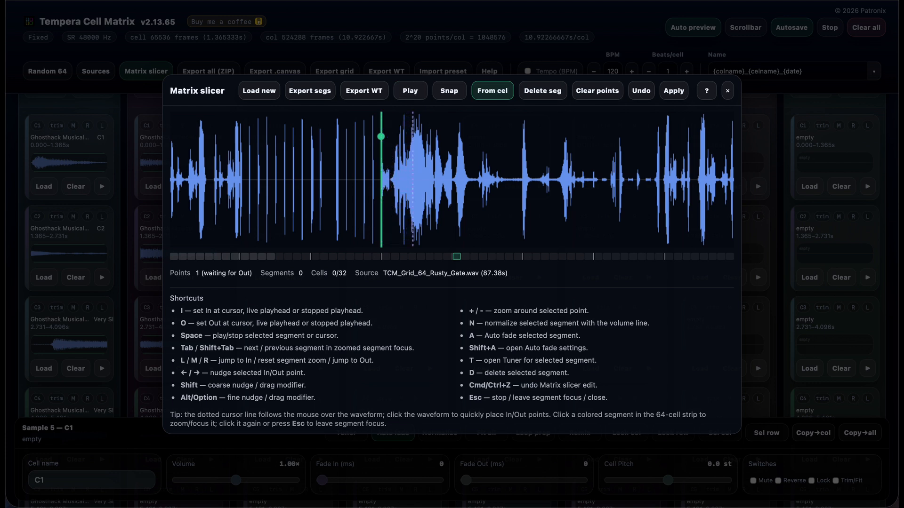
left_click(392, 181)
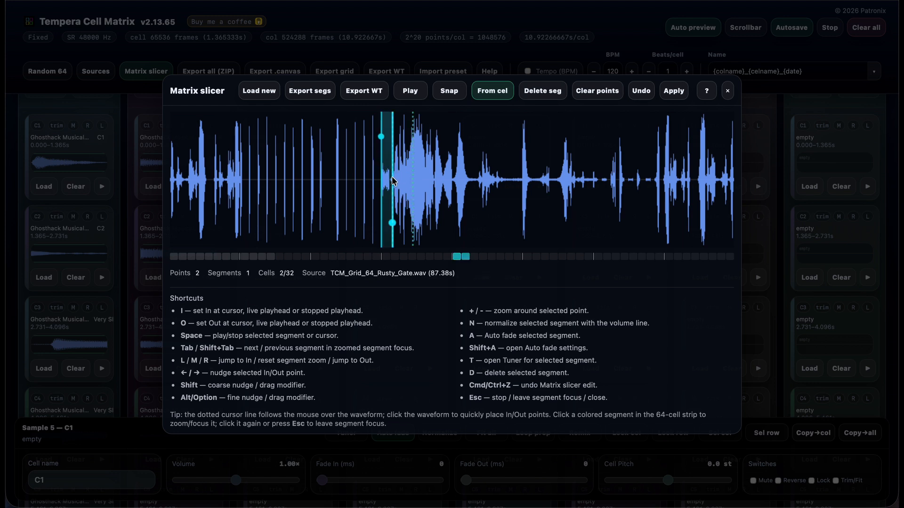
left_click(410, 180)
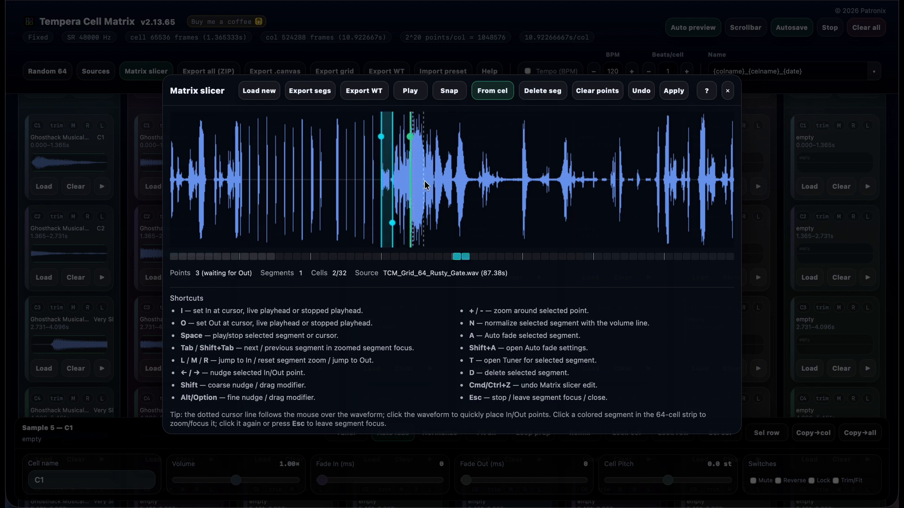
left_click(427, 182)
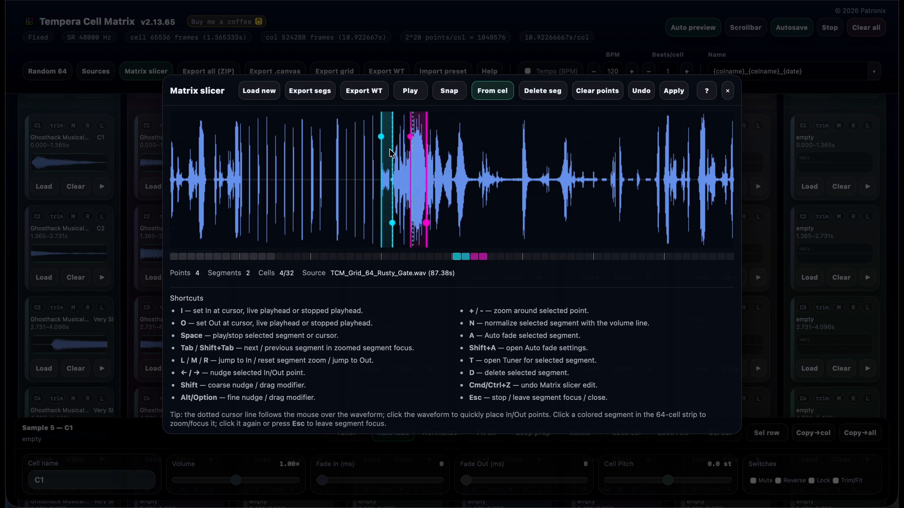
left_click(673, 94)
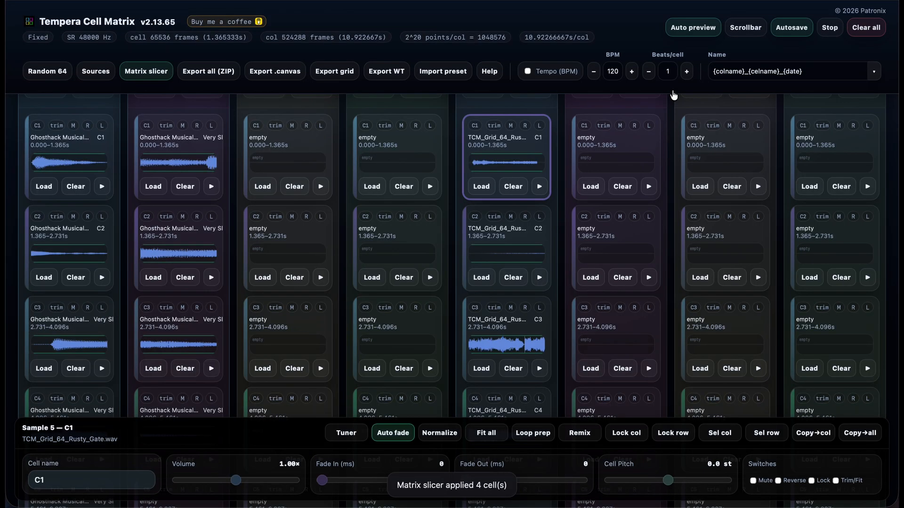
- Play the Sample 5 column and review its newly filled cells
scroll(545, 267, "up", 2)
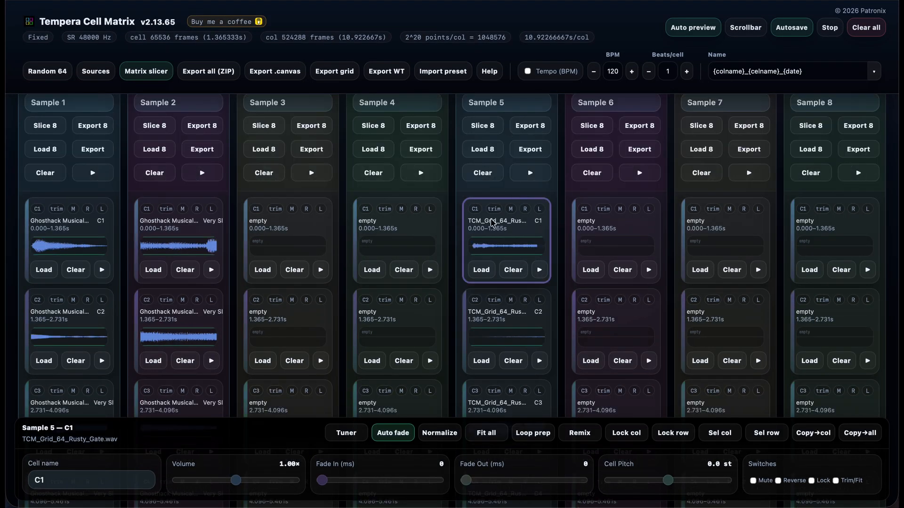
left_click(535, 173)
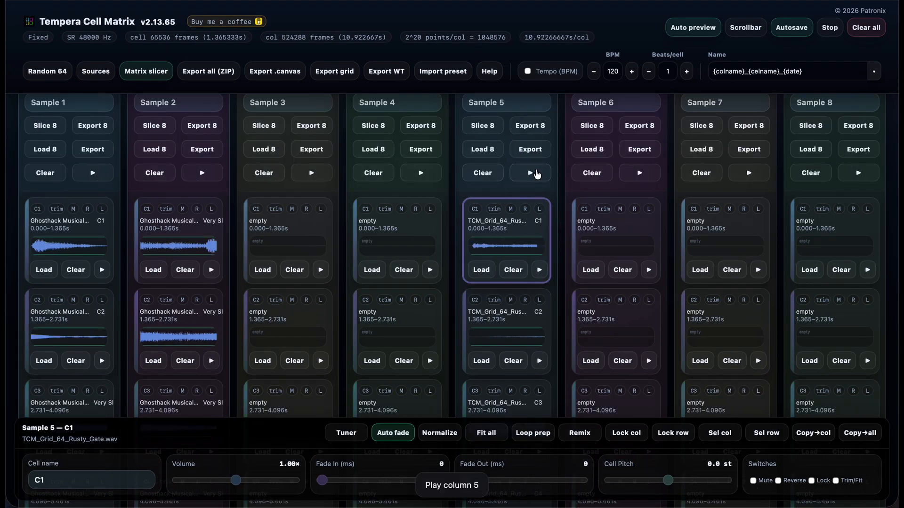
scroll(537, 172, "down", 4)
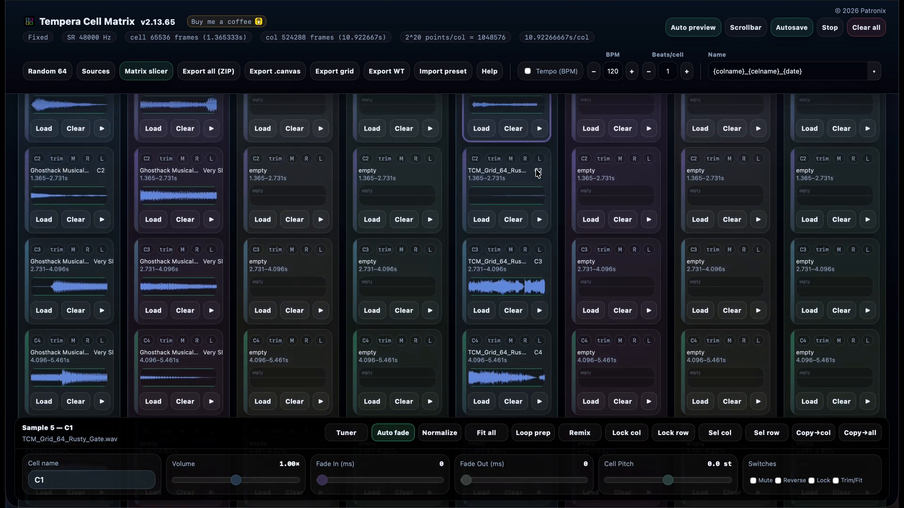
scroll(536, 173, "up", 5)
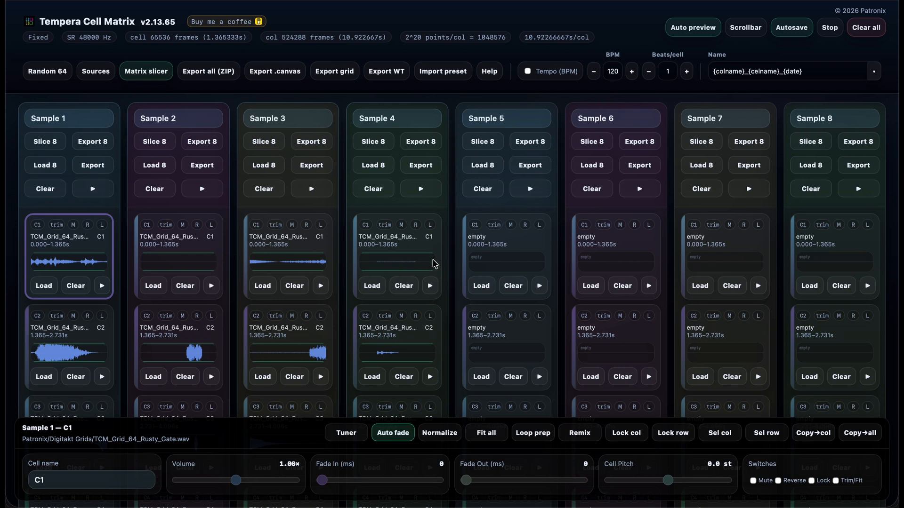
- Quick-save the current session and reopen TCM_v2.13.65.html from the Downloads folder
key("ctrl+s")
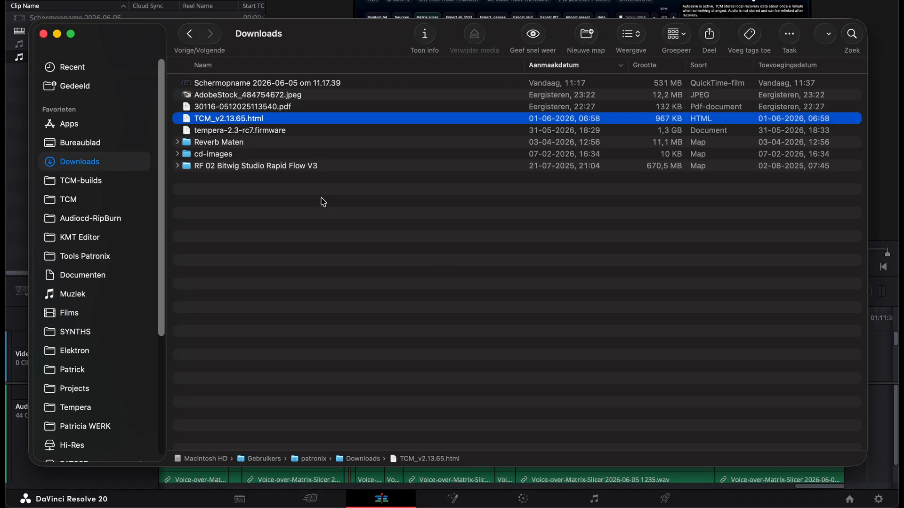
left_click(255, 121)
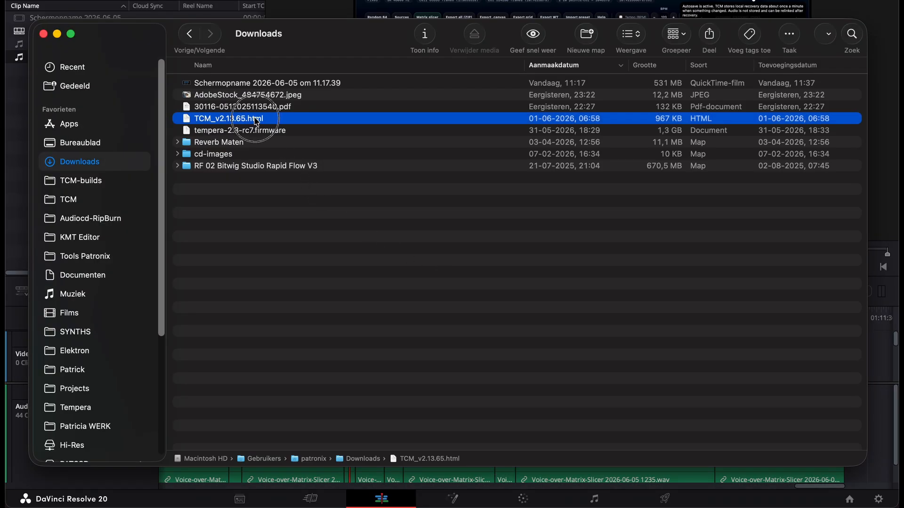
double_click(256, 120)
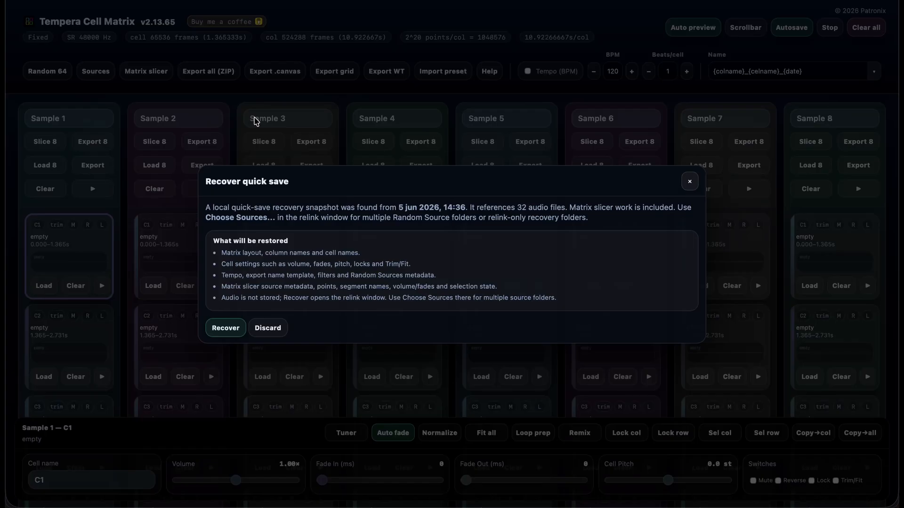
- Recover the quick save and relink its samples from the Patronix folder on PATSSD
left_click(227, 328)
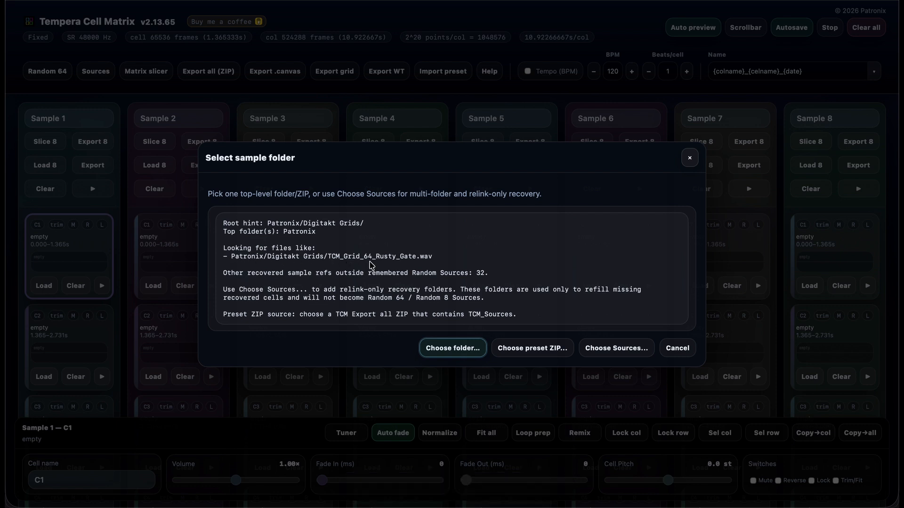
left_click(468, 350)
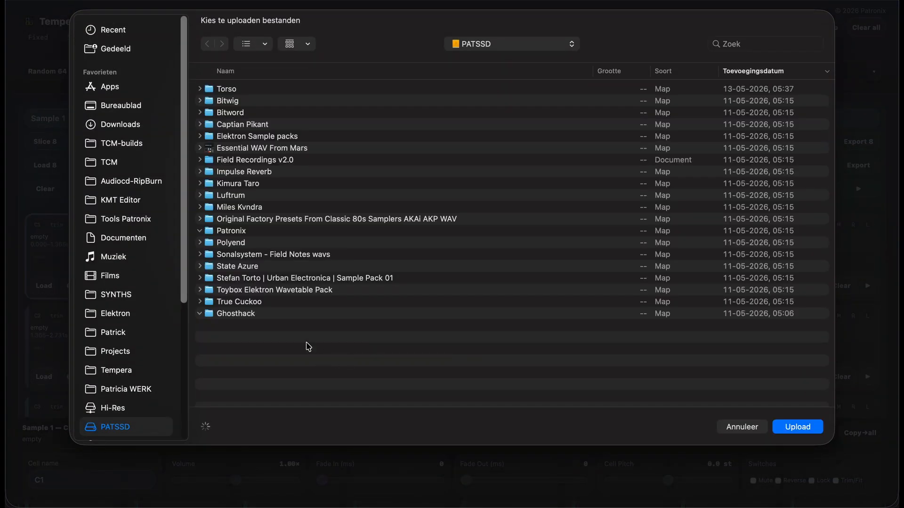
left_click(232, 231)
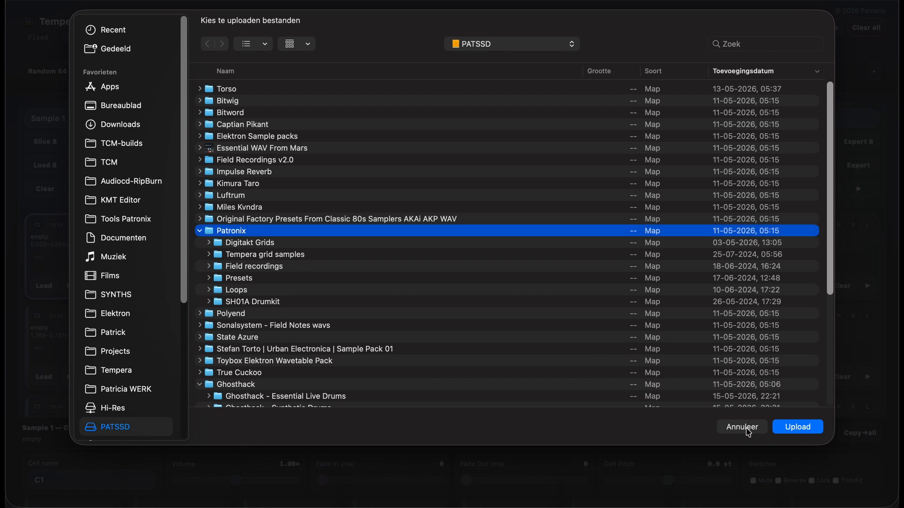
left_click(791, 429)
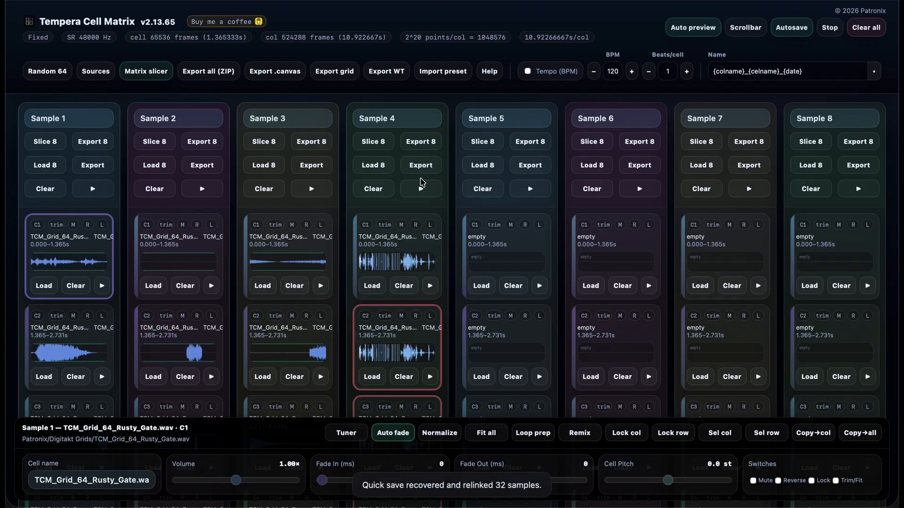
- Preview the recovered source in the Matrix slicer, placing an extra In point inside the yellow segment before closing it
left_click(147, 76)
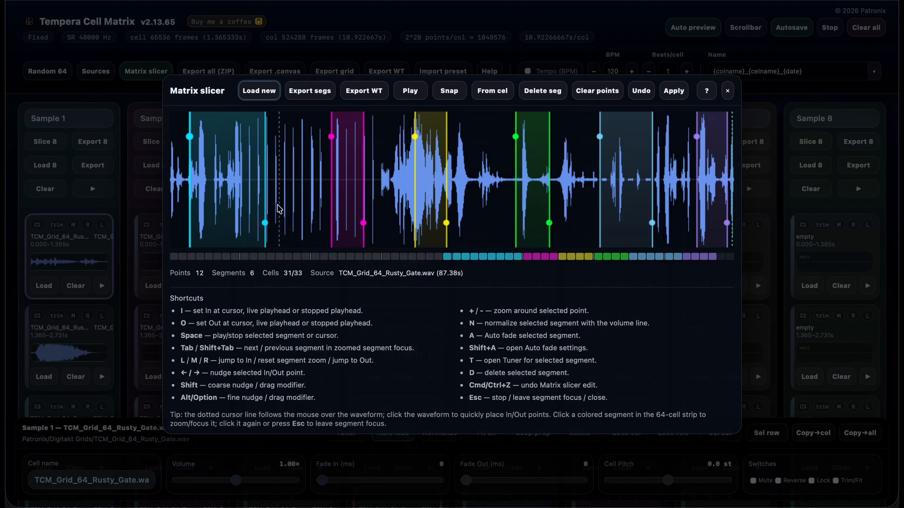
key("space")
key("space")
key("space")
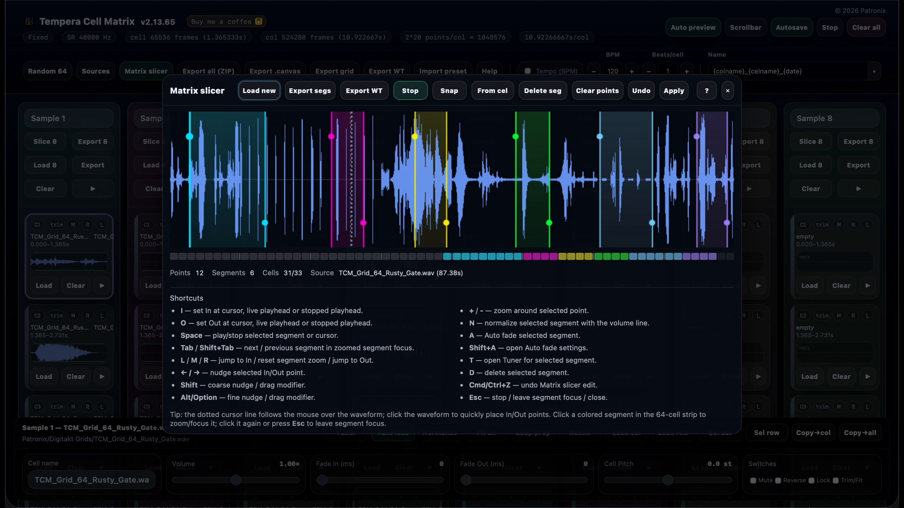
left_click(429, 198)
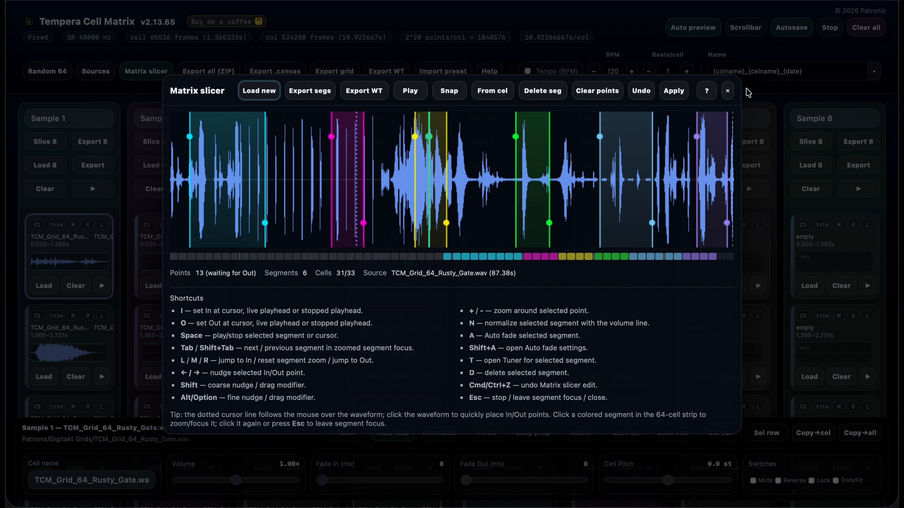
key("Escape")
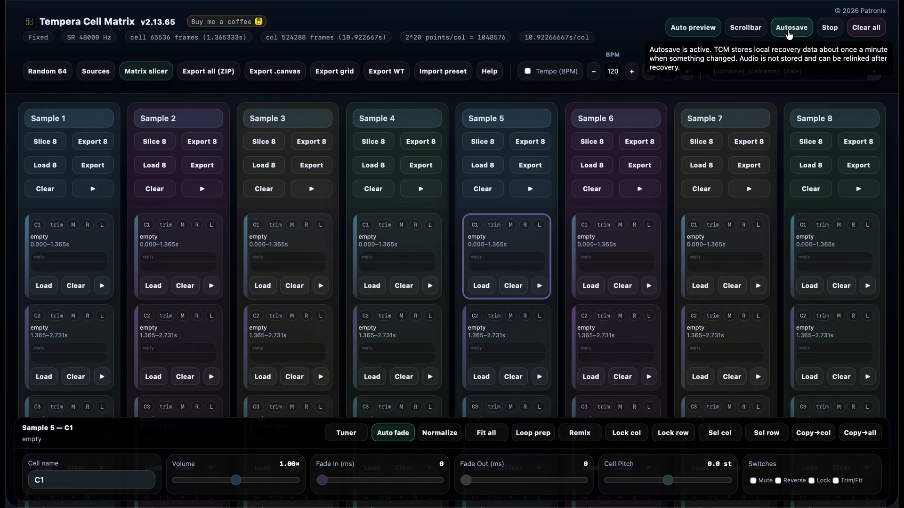